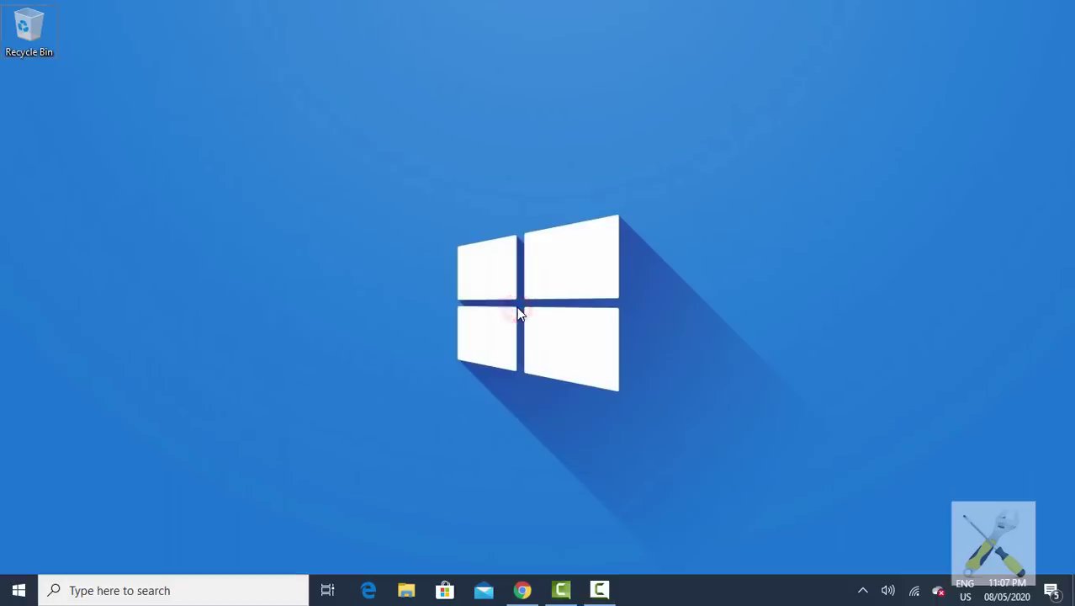
Step: Launch Word from a Start search for 'word' and create a blank document
left_click(20, 589)
type("word")
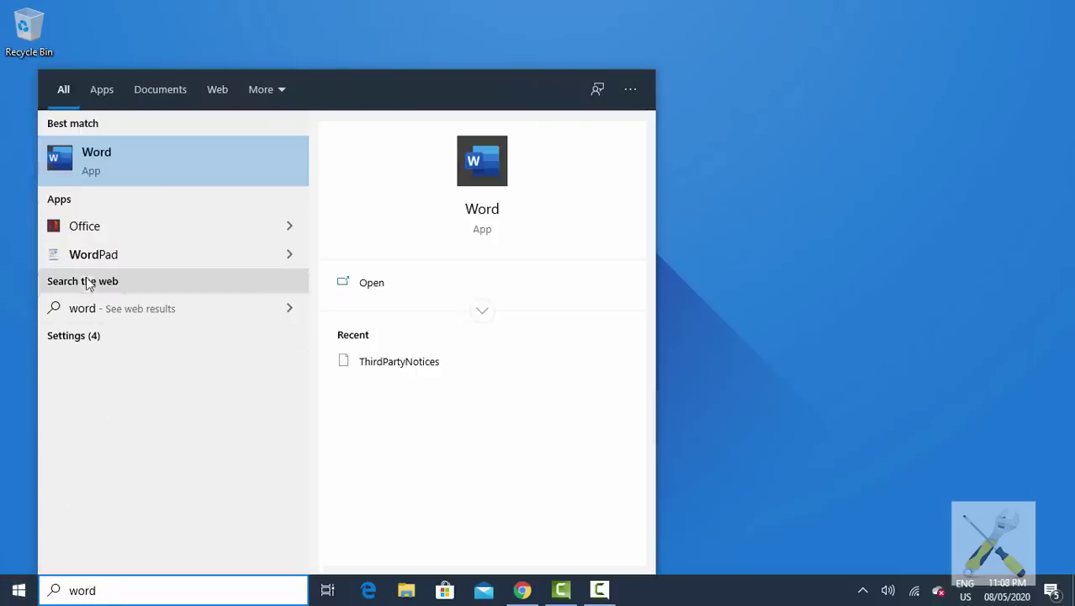
left_click(107, 170)
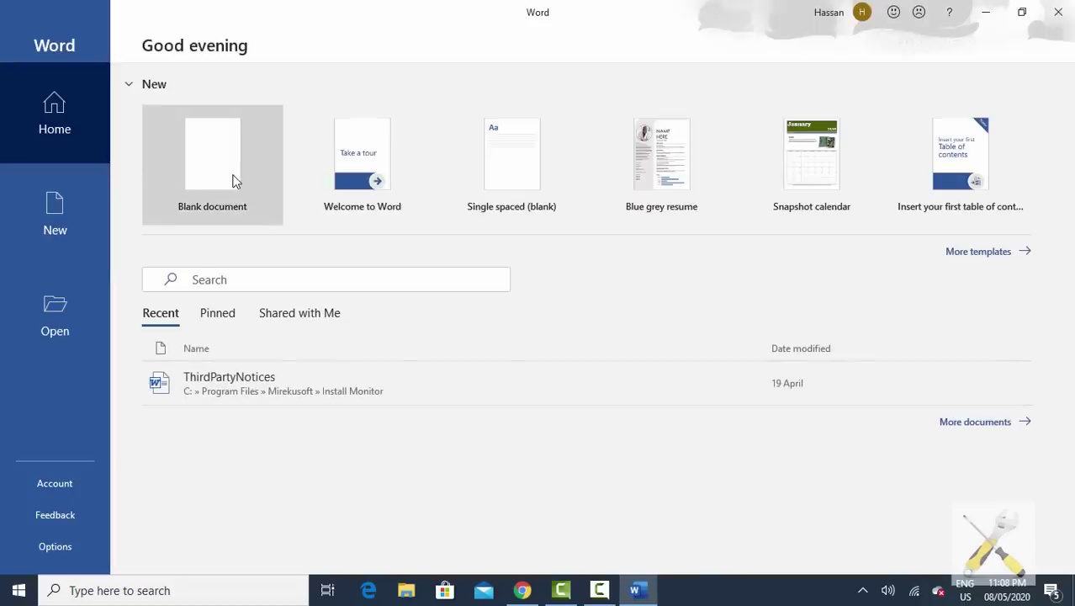
left_click(233, 179)
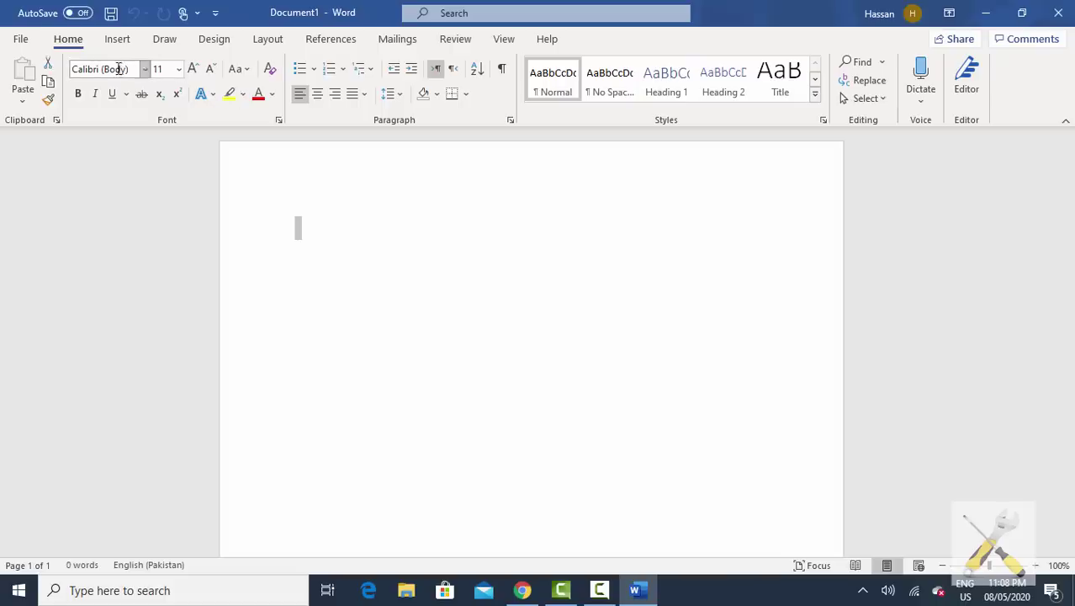
Step: Browse the font list, then minimize the empty Word document to reveal the desktop
left_click(146, 71)
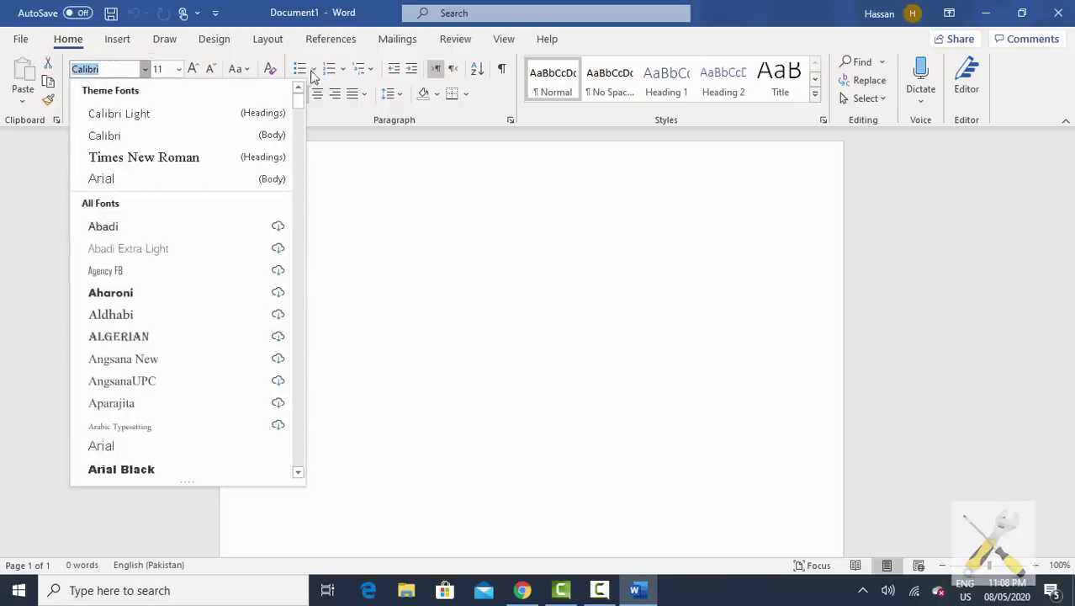
left_click_drag(301, 103, 296, 422)
left_click(683, 232)
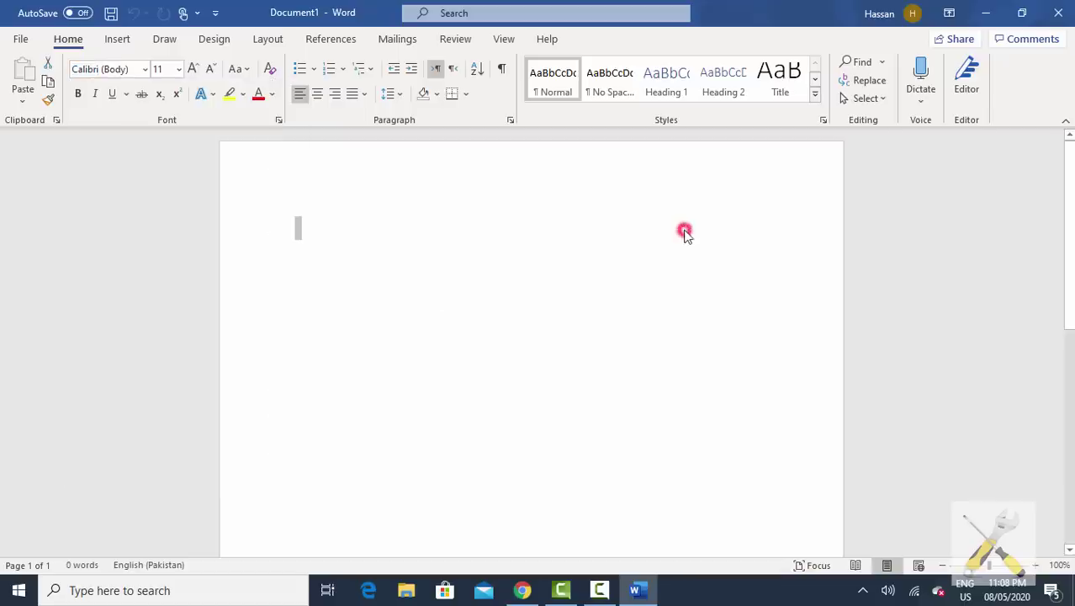
left_click(984, 13)
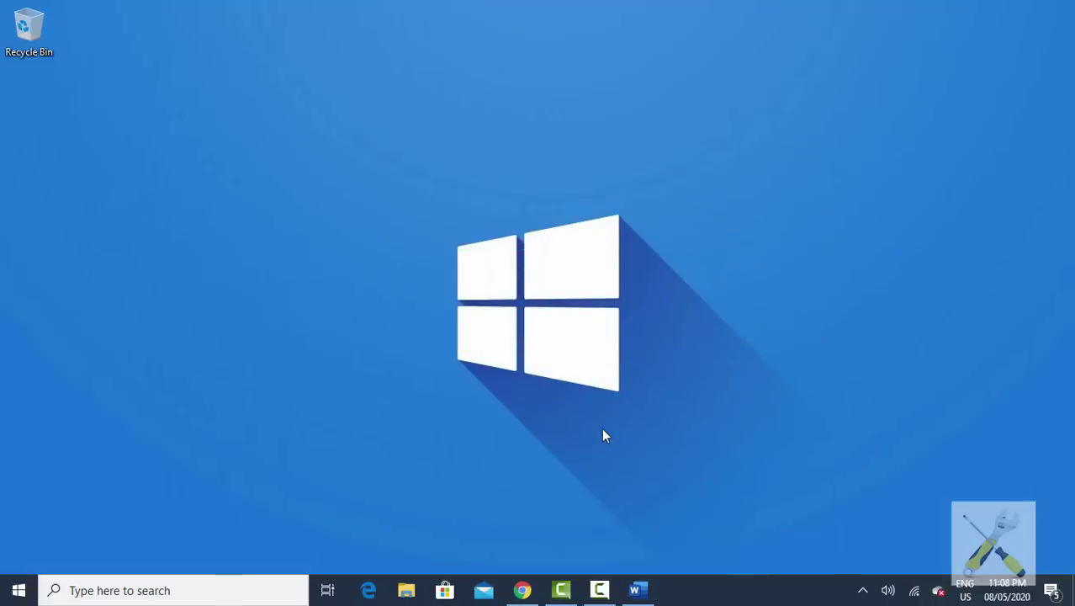
Step: In Chrome, follow the blog post's green Pak Urdu Installer arrow to its MediaFire page
left_click(522, 591)
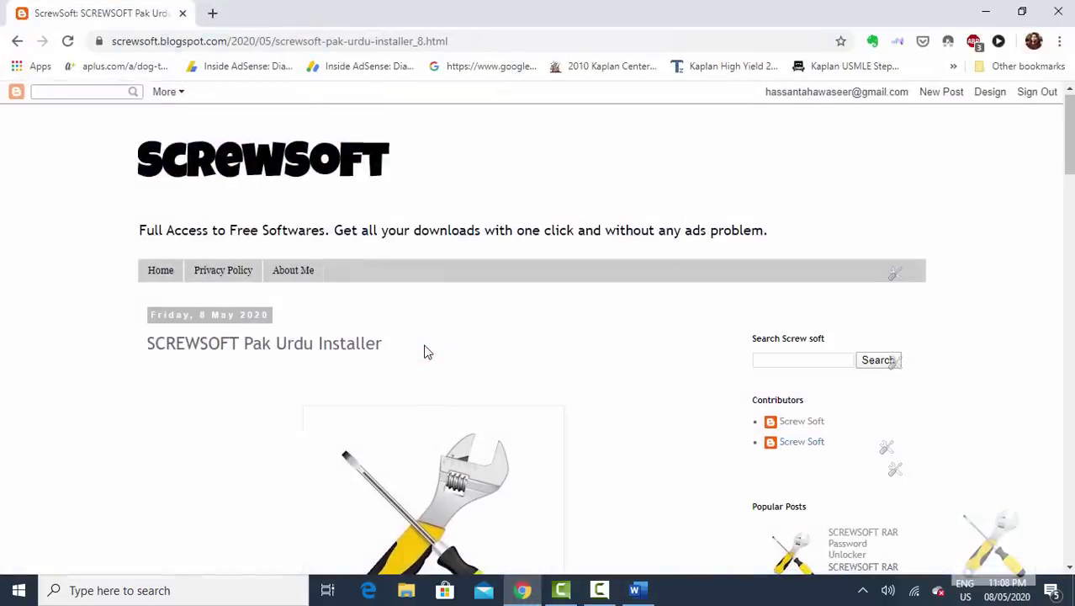
scroll(425, 349, "down", 1)
scroll(425, 349, "down", 1)
scroll(425, 350, "down", 1)
scroll(425, 349, "down", 1)
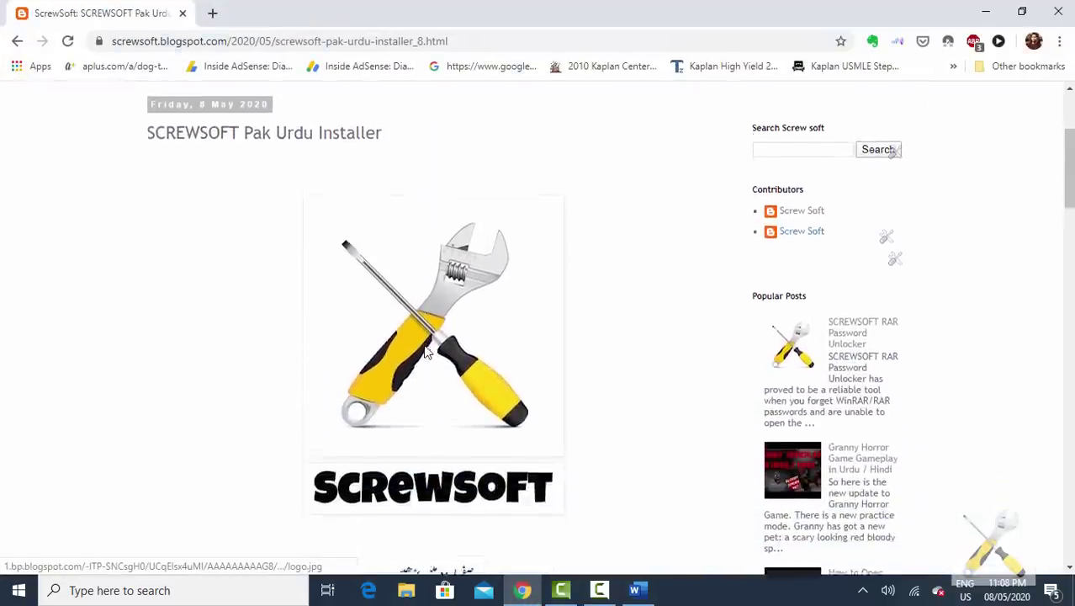
scroll(425, 349, "down", 1)
scroll(425, 349, "down", 1)
scroll(425, 349, "down", 1)
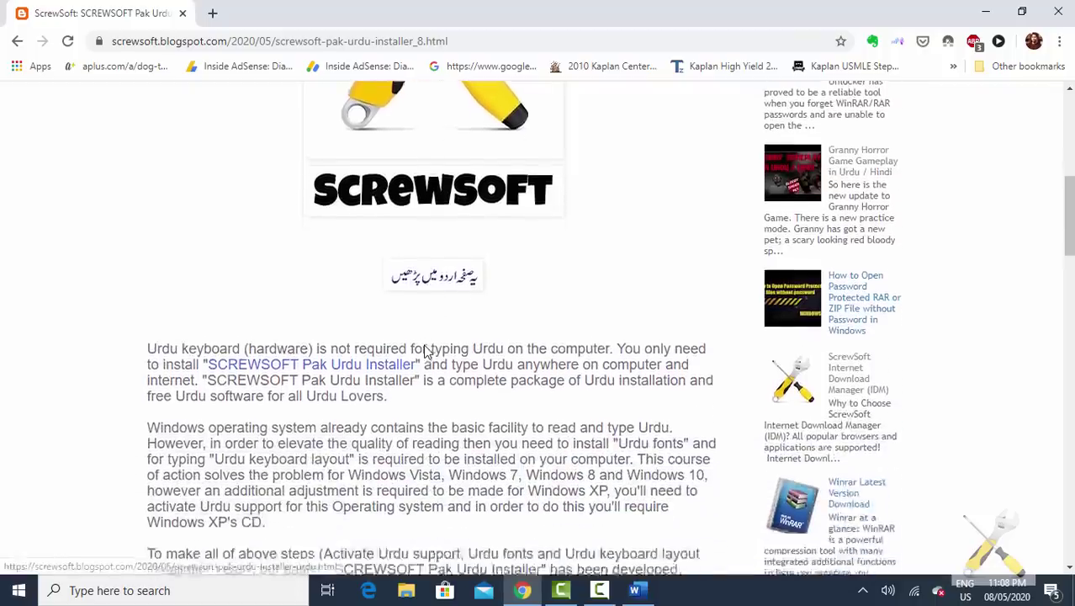
scroll(425, 349, "down", 1)
scroll(425, 349, "down", 1)
scroll(425, 349, "down", 1)
scroll(424, 349, "down", 1)
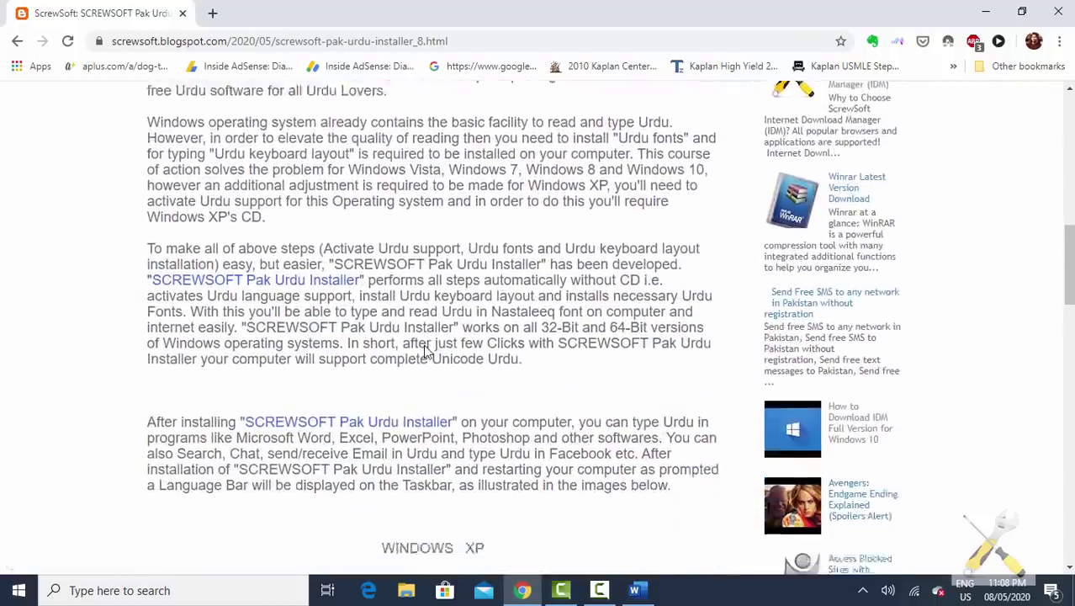
scroll(425, 349, "down", 1)
scroll(425, 349, "down", 1)
scroll(425, 349, "down", 1)
scroll(425, 352, "down", 1)
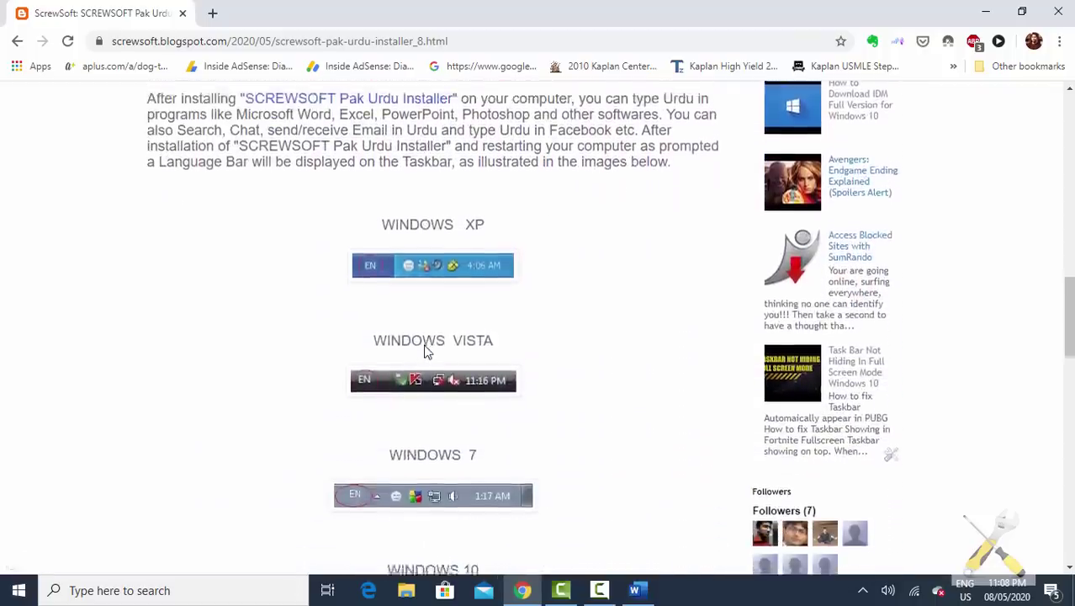
scroll(425, 351, "down", 1)
scroll(424, 351, "down", 1)
scroll(424, 352, "down", 1)
scroll(424, 352, "down", 1)
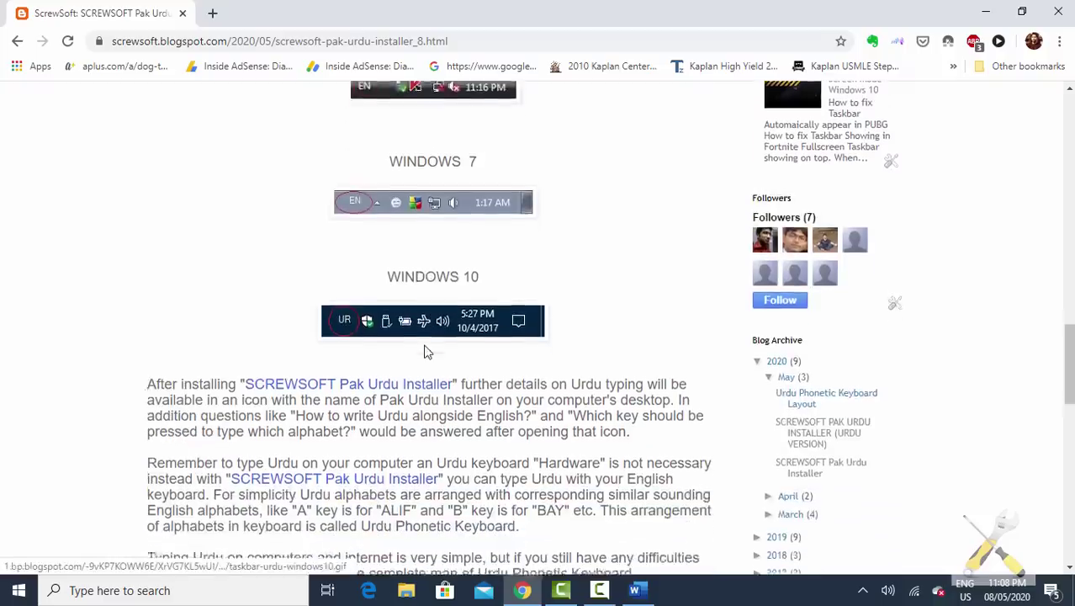
scroll(425, 351, "down", 2)
scroll(424, 352, "down", 1)
scroll(425, 351, "down", 1)
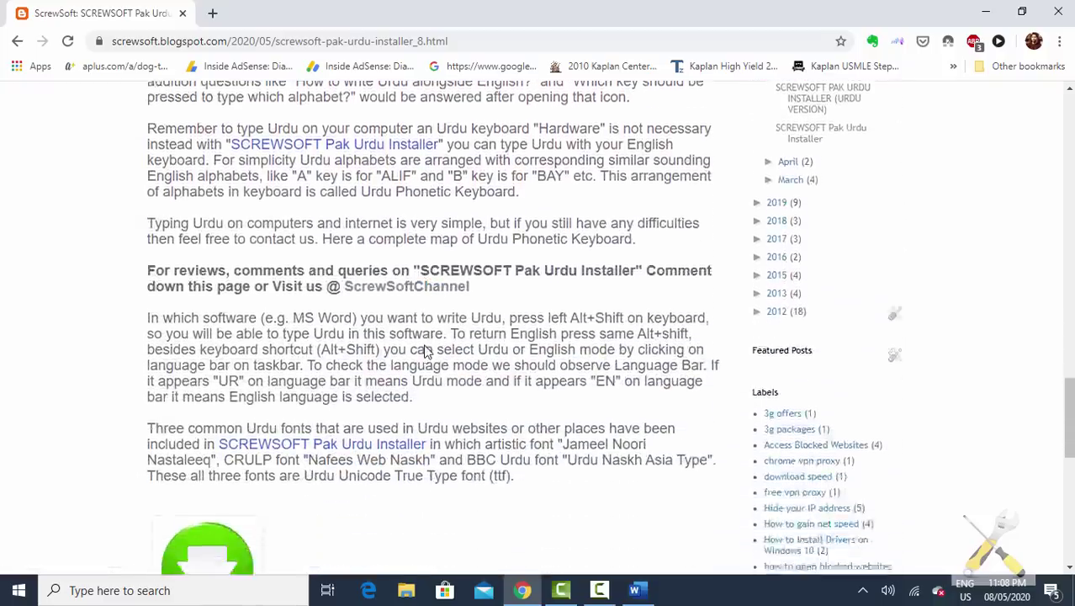
scroll(425, 352, "down", 1)
scroll(425, 352, "down", 1)
scroll(426, 351, "down", 1)
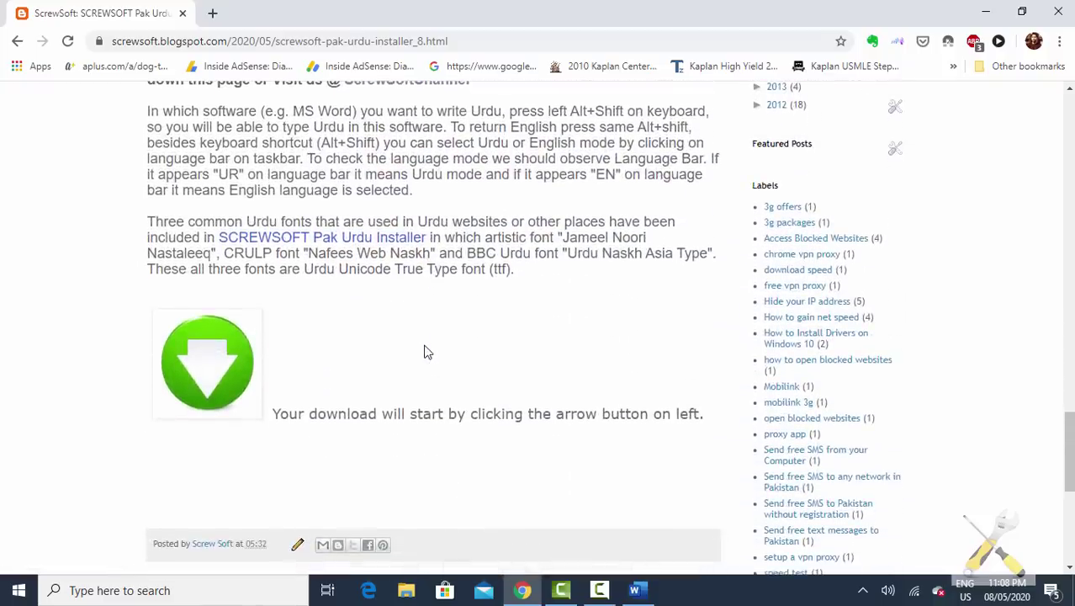
left_click(217, 362)
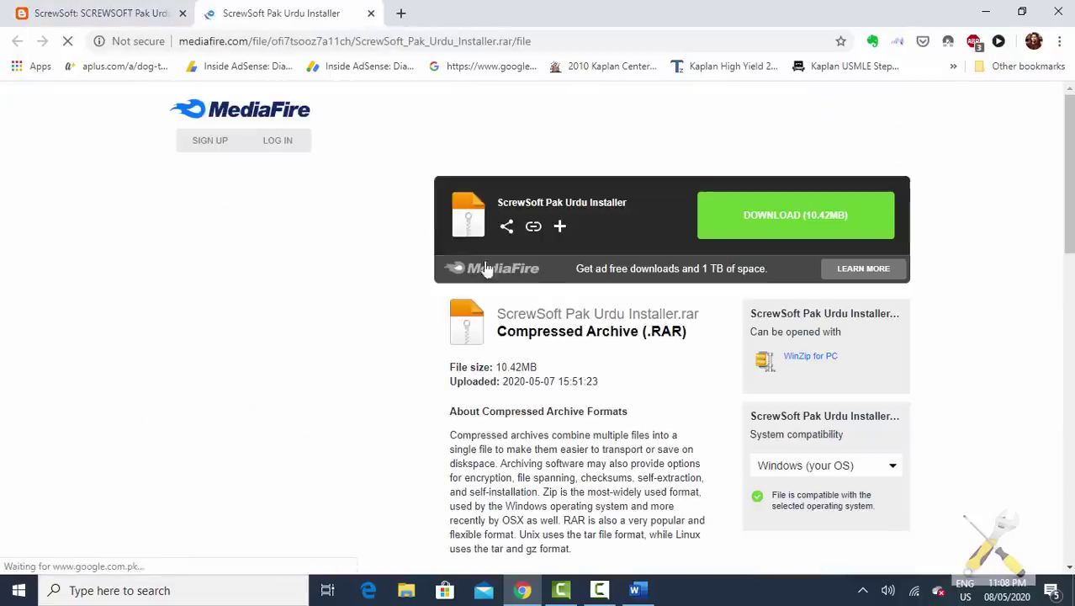
Step: Download the 10.4 MB Pak Urdu RAR from MediaFire and keep it despite the warning
left_click(843, 217)
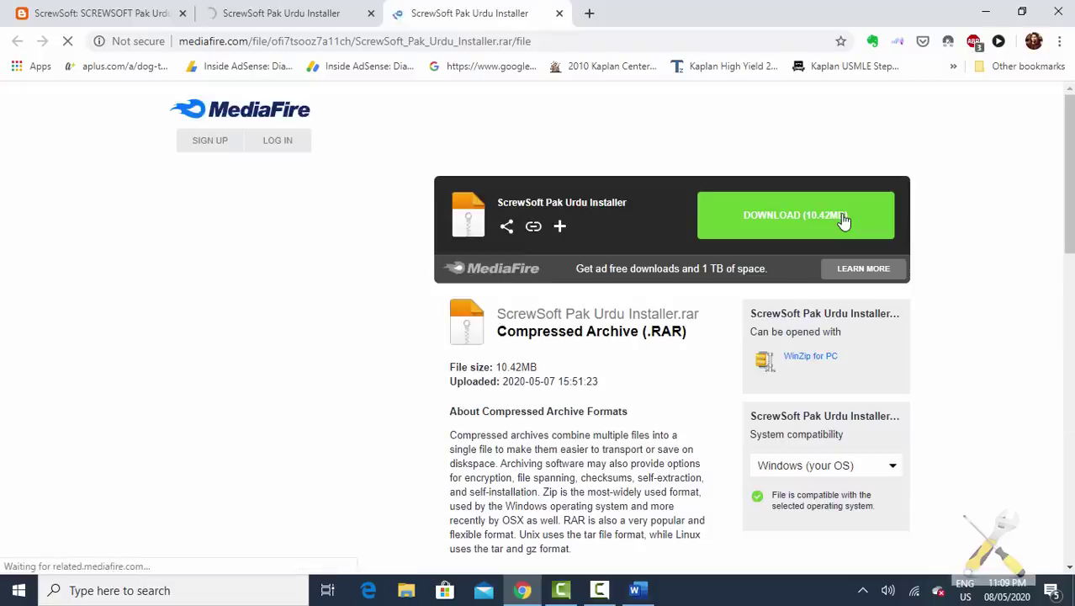
left_click(844, 219)
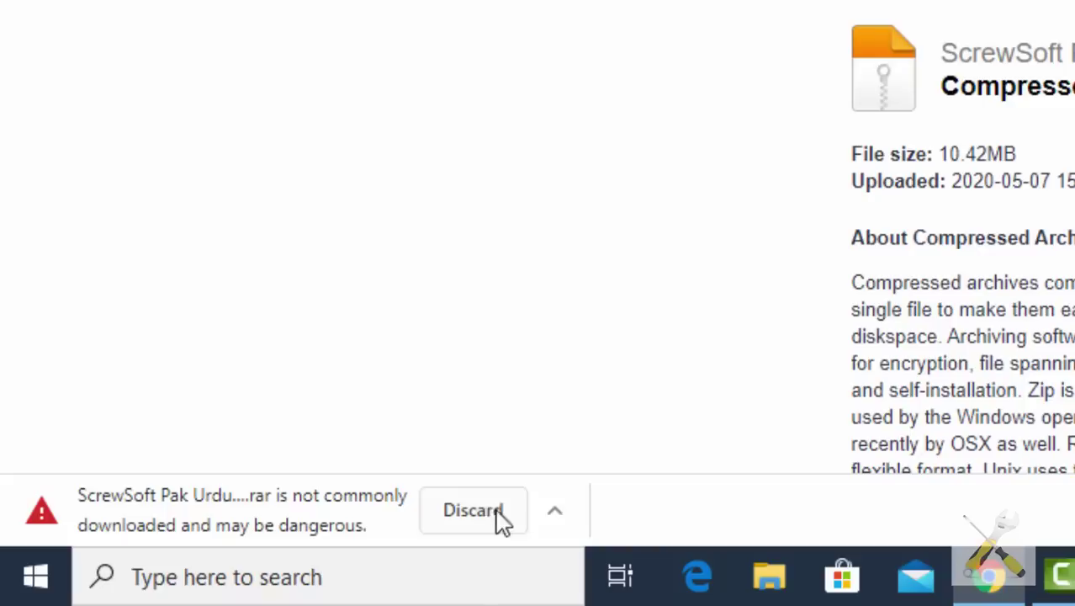
left_click(554, 510)
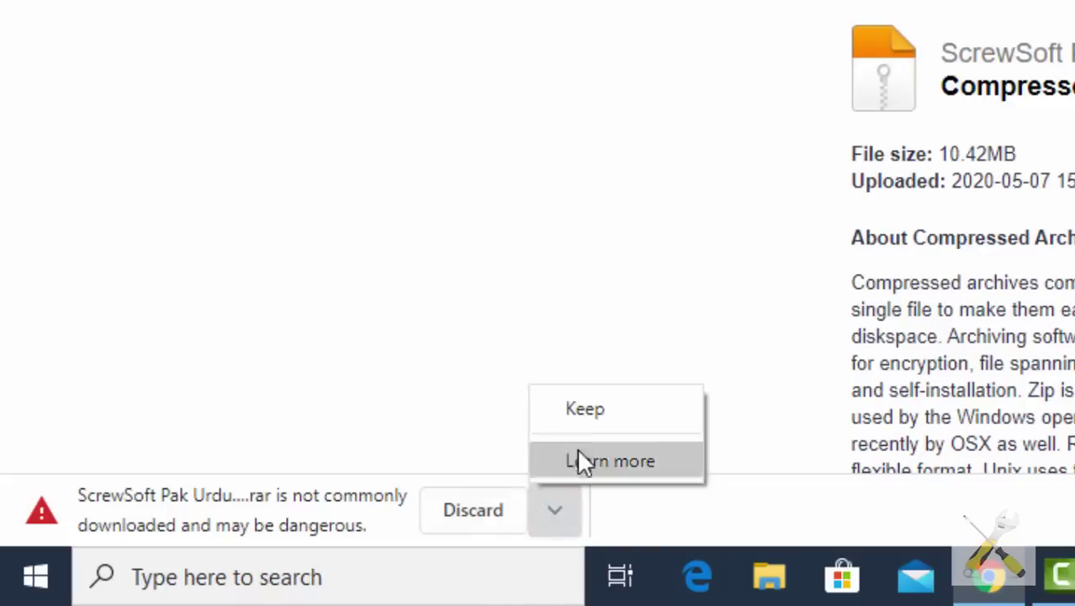
left_click(644, 418)
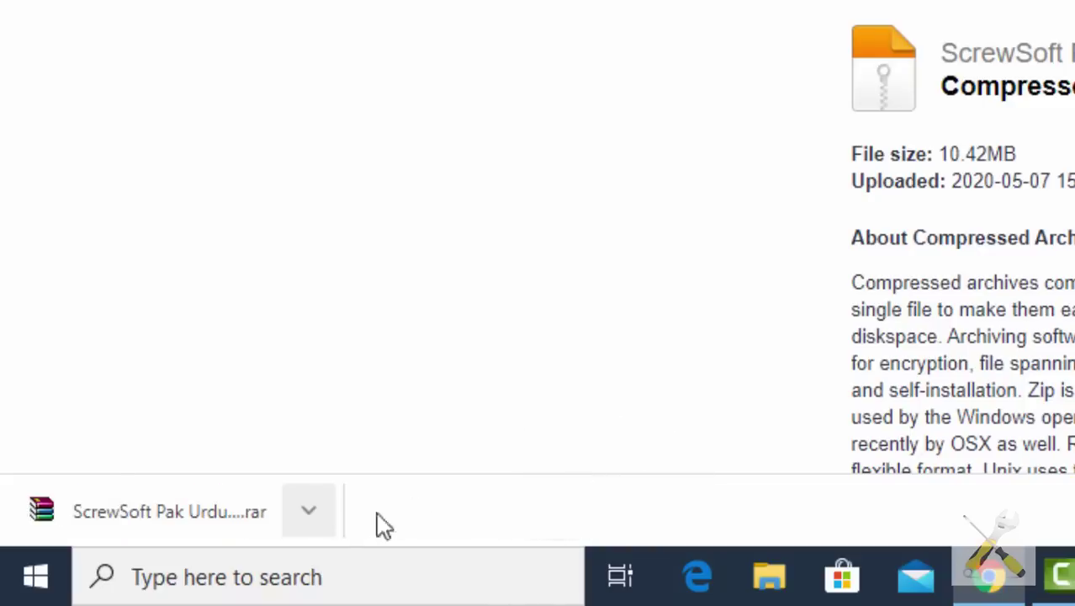
Step: Open the downloaded RAR in WinRAR and run Pak-Urdu-Installer.exe from its folder
left_click(254, 517)
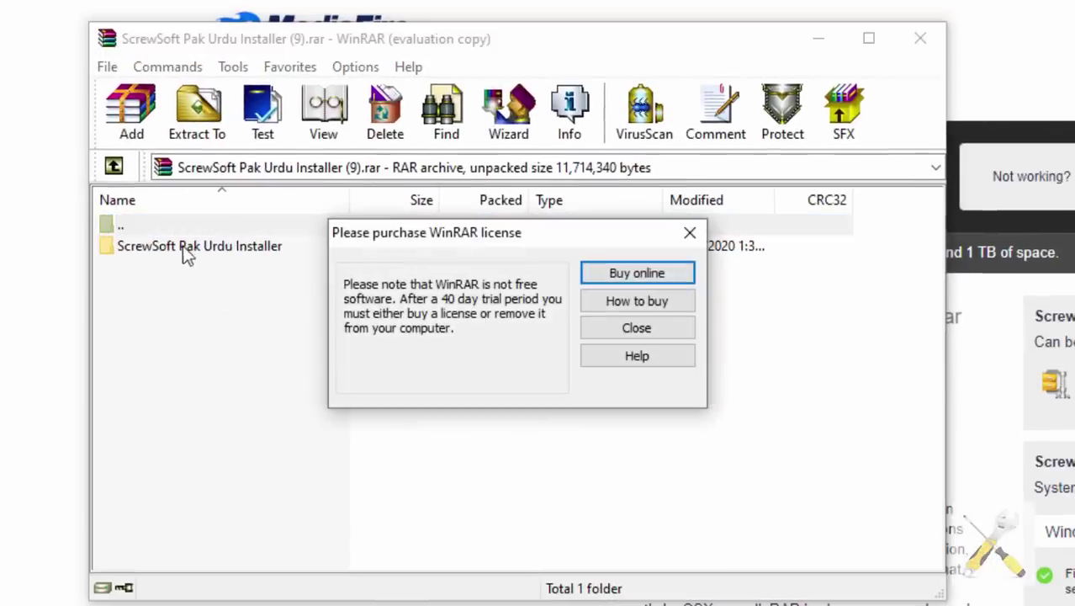
left_click(654, 327)
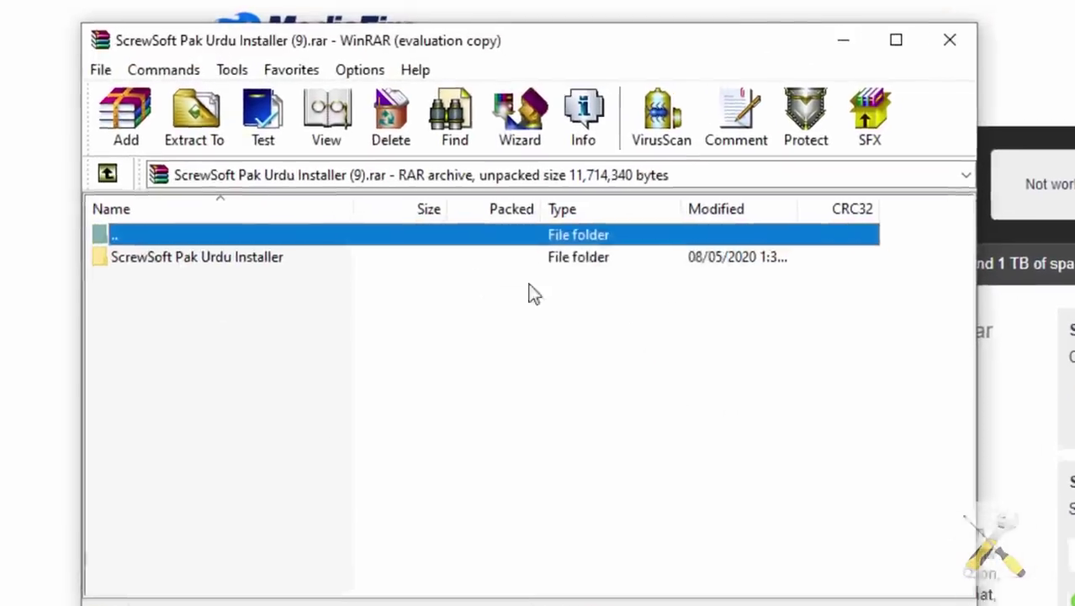
left_click(255, 299)
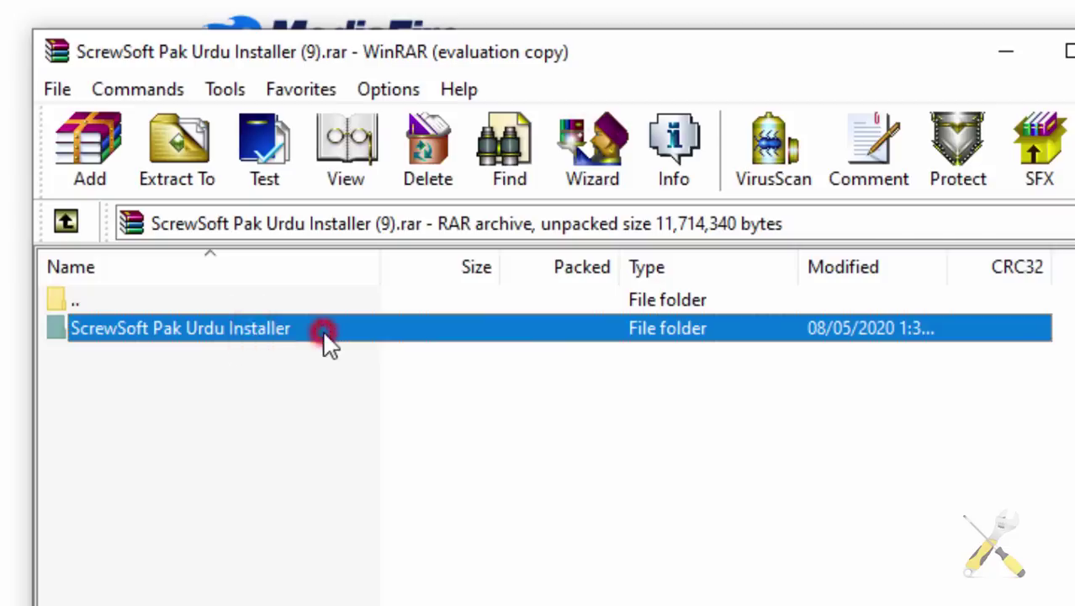
double_click(324, 332)
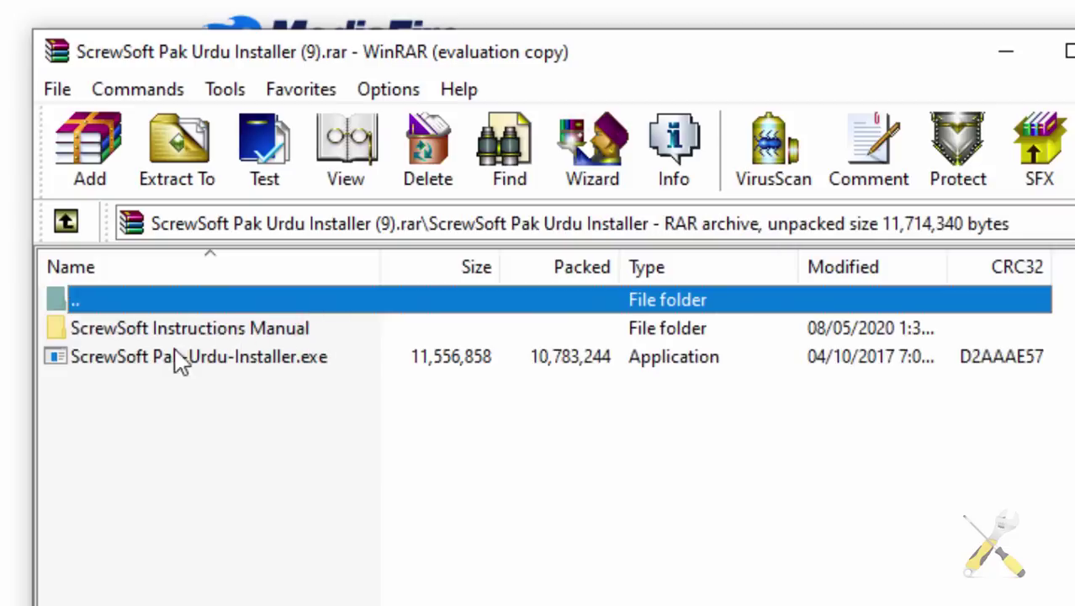
double_click(301, 362)
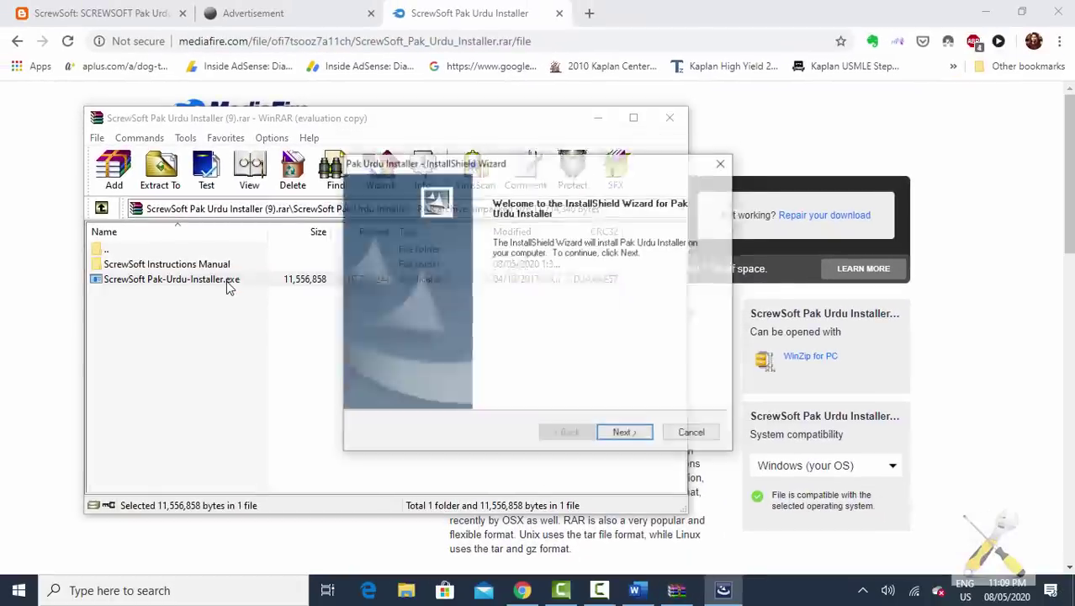
Step: Hide Chrome and WinRAR, then run the InstallShield wizard through Next and Install
left_click(982, 12)
left_click(597, 118)
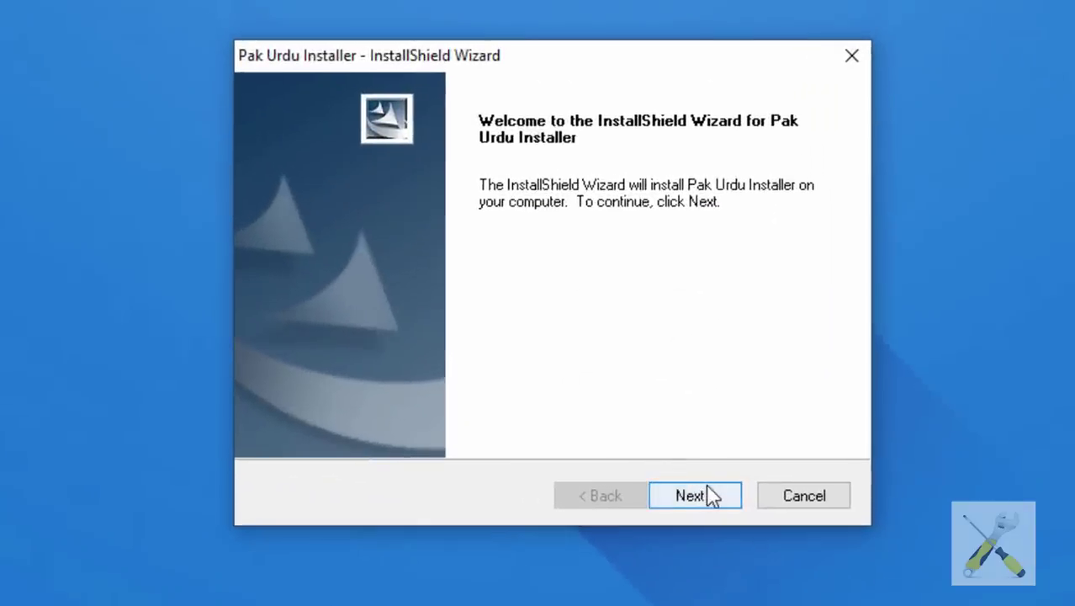
left_click(711, 495)
left_click(708, 486)
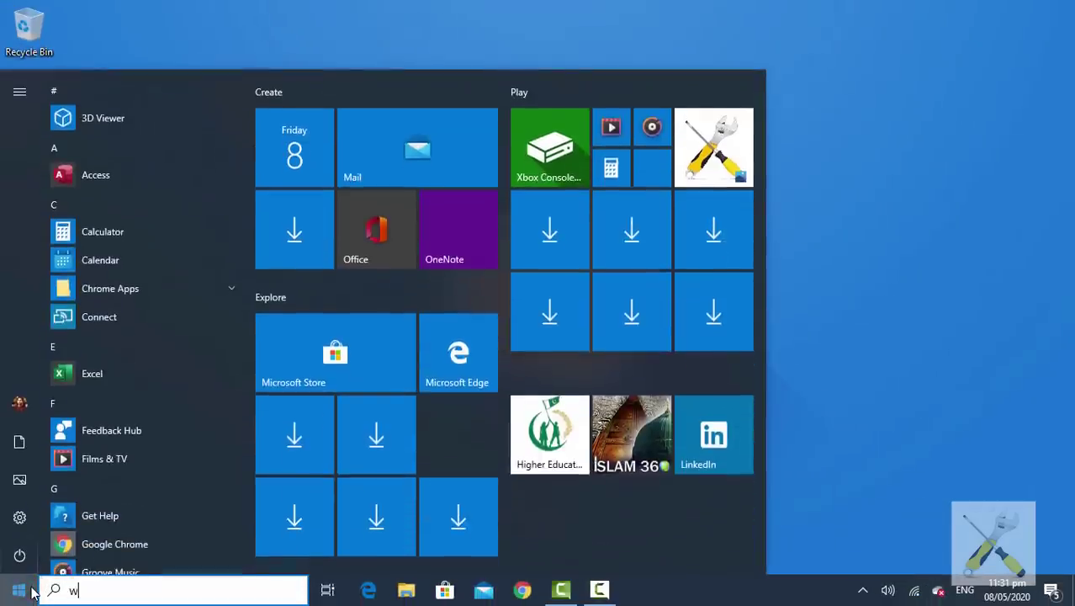
Step: Relaunch Word from a Start search and create a new blank document
type("ord")
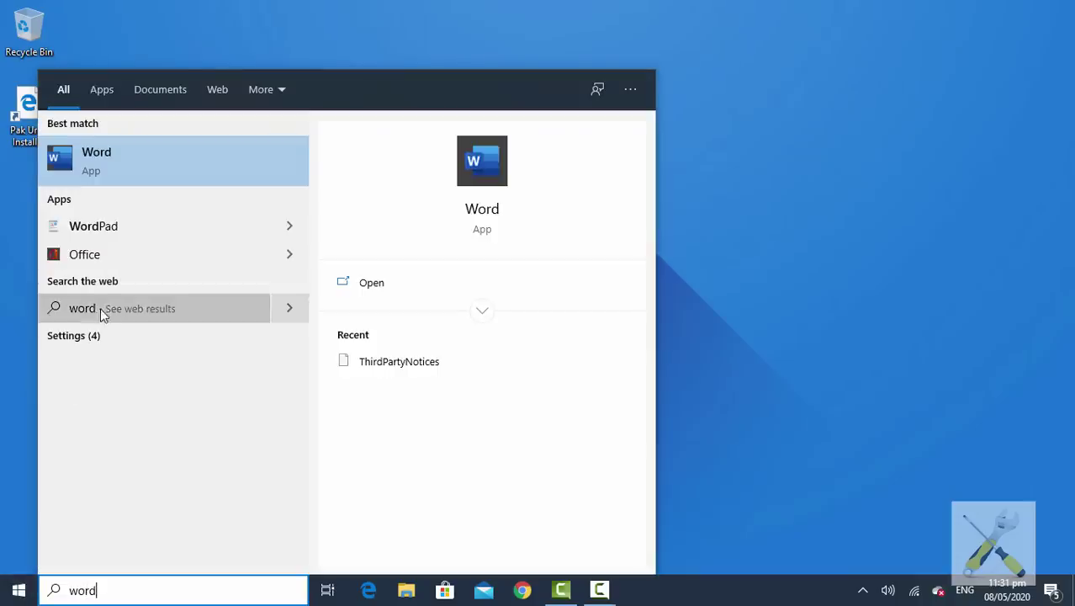
left_click(128, 158)
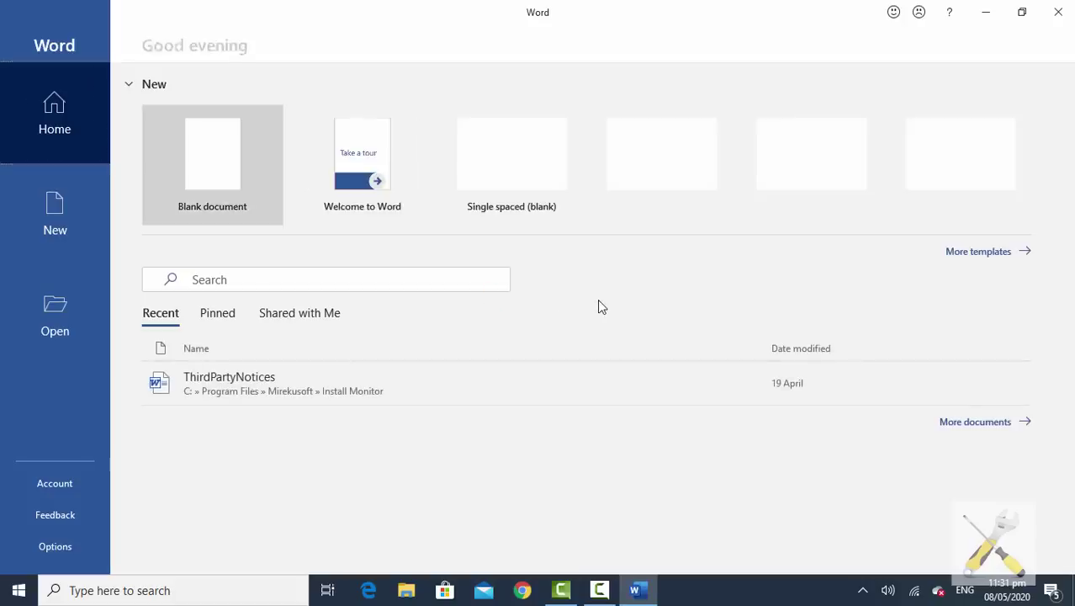
left_click(254, 181)
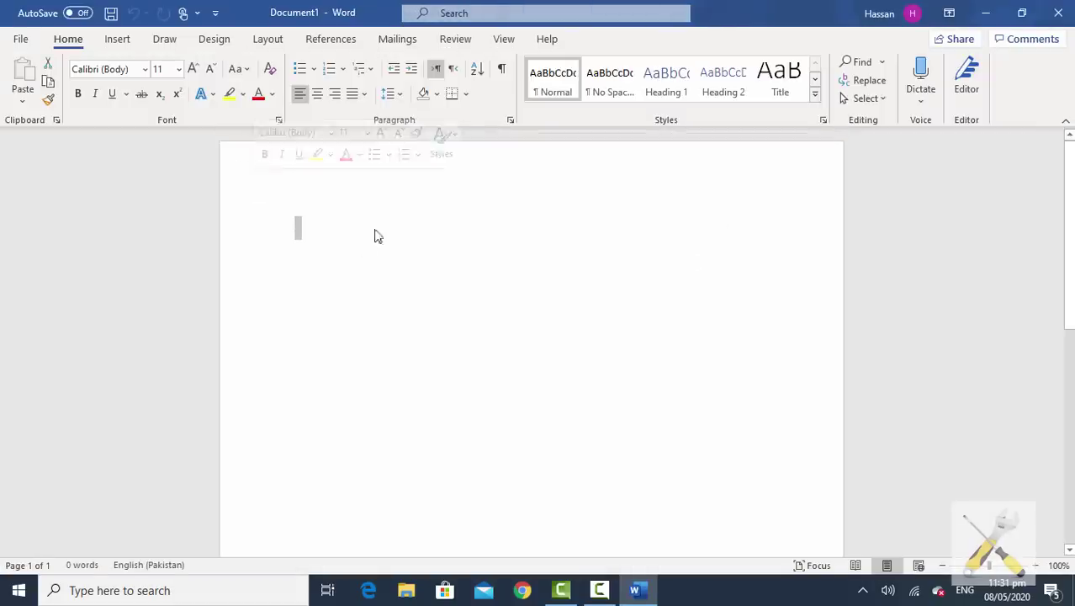
Step: Set the paragraph to right-to-left direction with right alignment
left_click(354, 249)
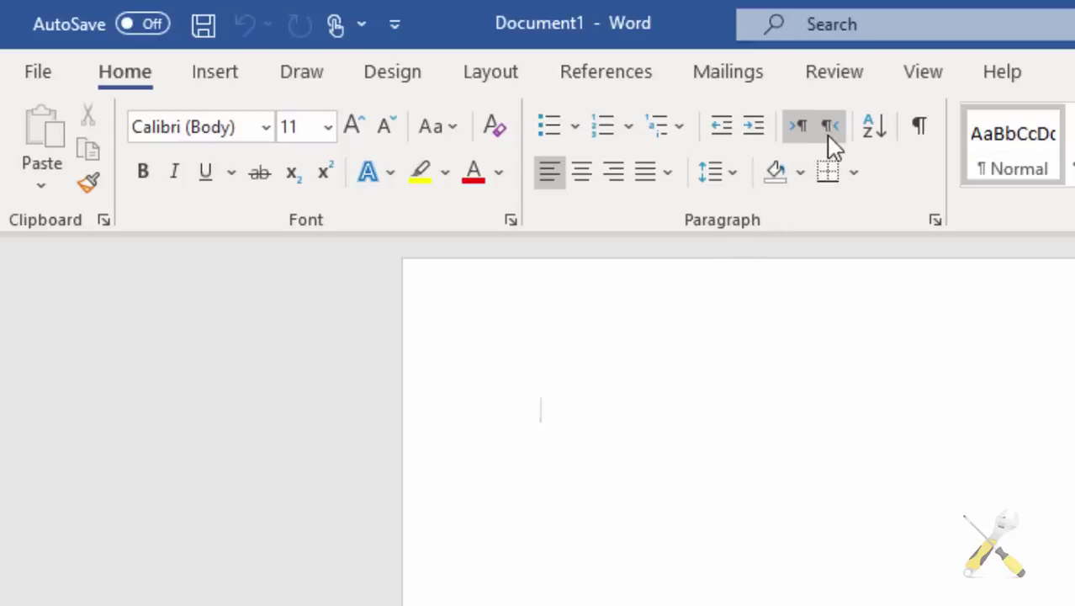
left_click(829, 128)
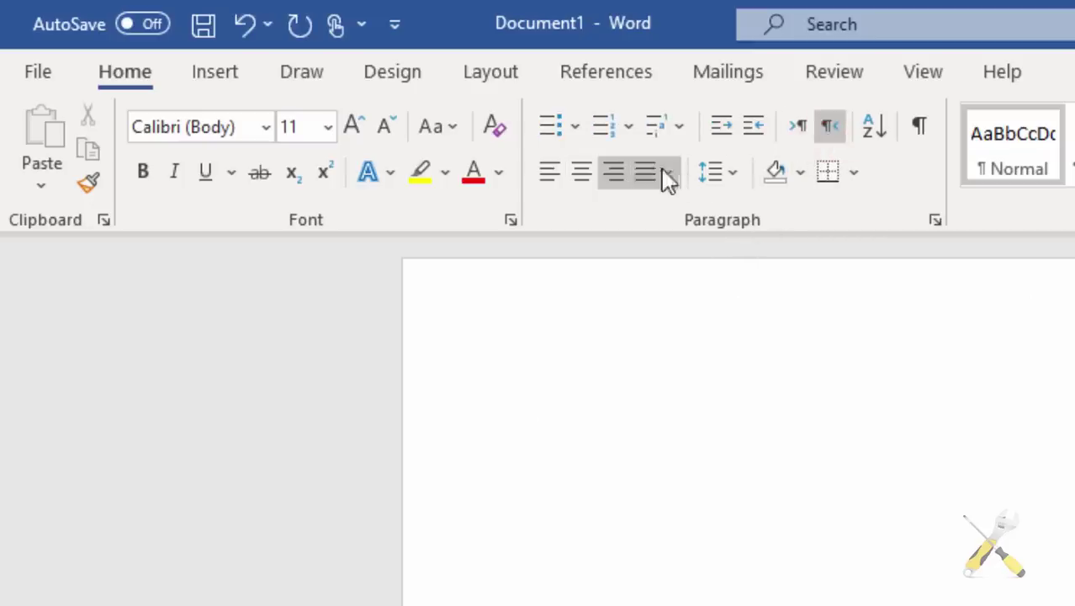
left_click(617, 173)
Step: Pick Jameel Noori Nastaleeq from the scrolled All Fonts list
left_click(265, 134)
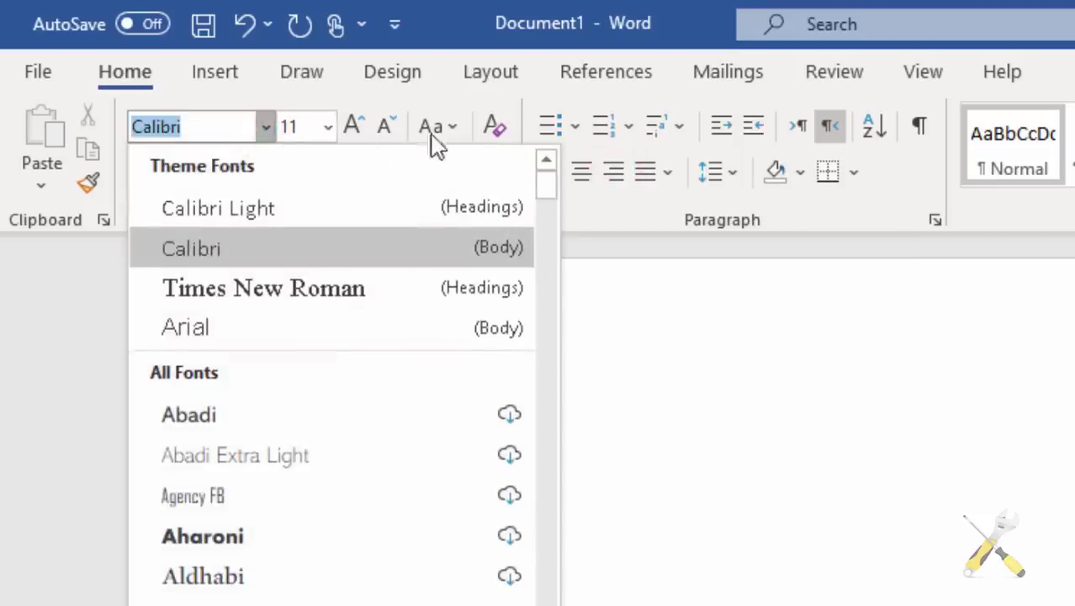
mouse_move(547, 182)
left_mouse_down()
mouse_move(548, 559)
mouse_move(547, 472)
left_mouse_up()
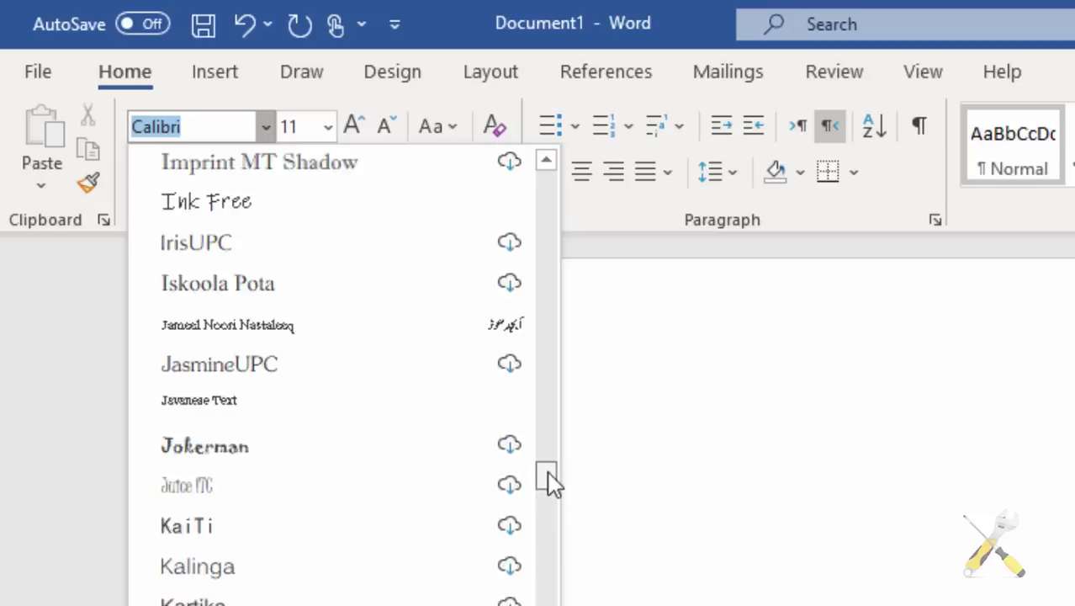
left_click(319, 339)
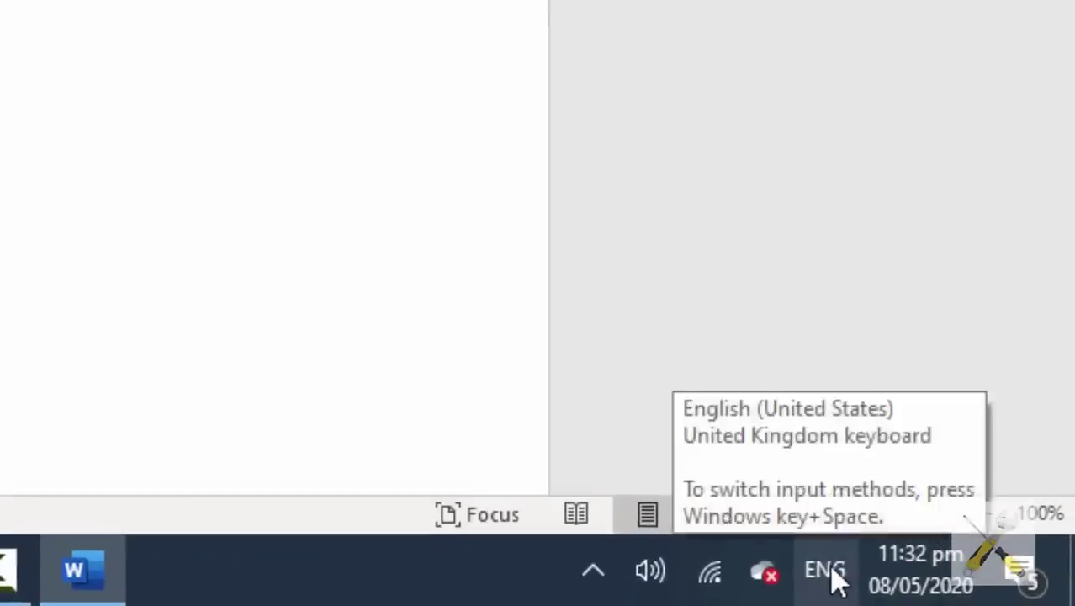
Step: Switch input to the Urdu (Pakistan) keyboard and test-type 'بس' in the page
left_click(829, 566)
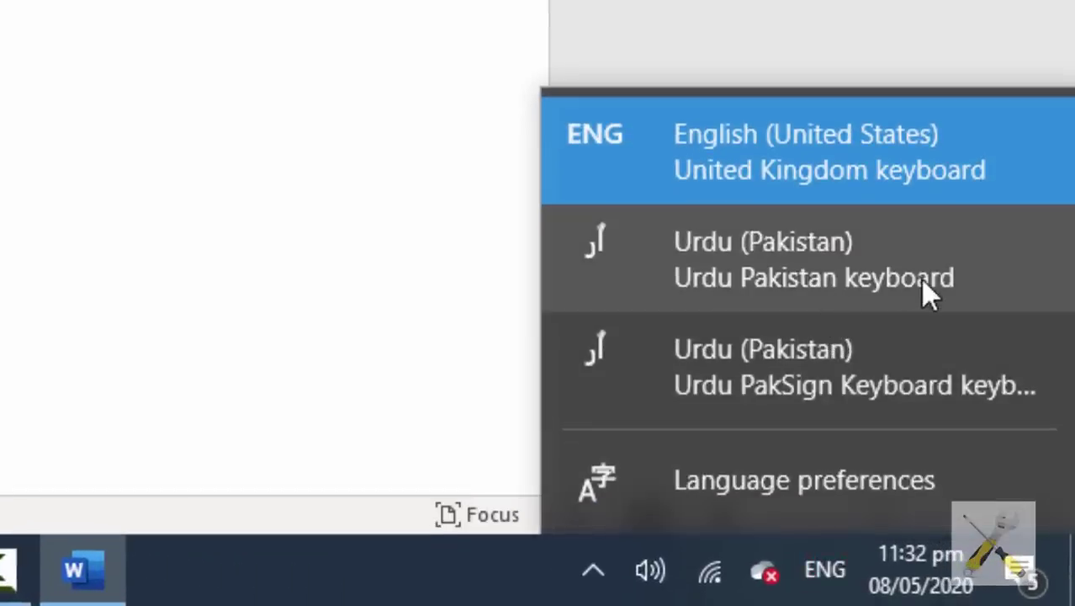
left_click(921, 278)
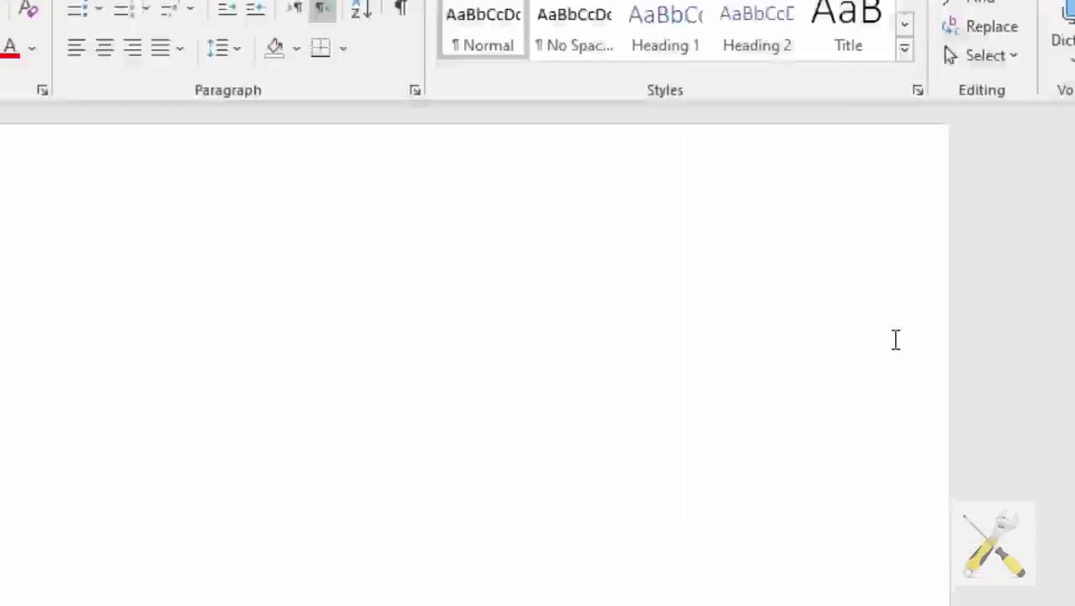
left_click(926, 372)
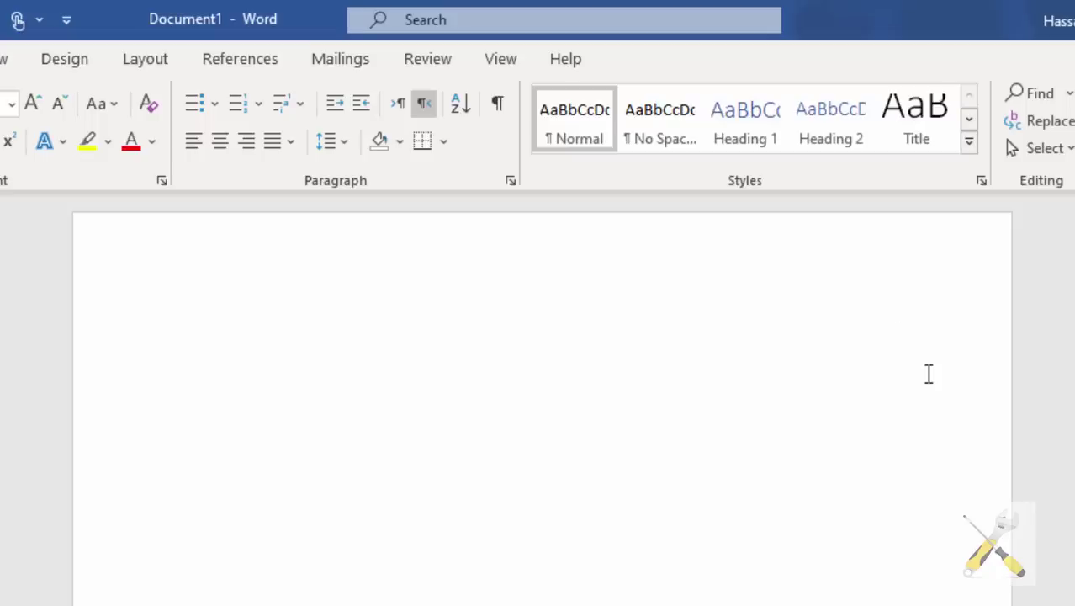
type("بس")
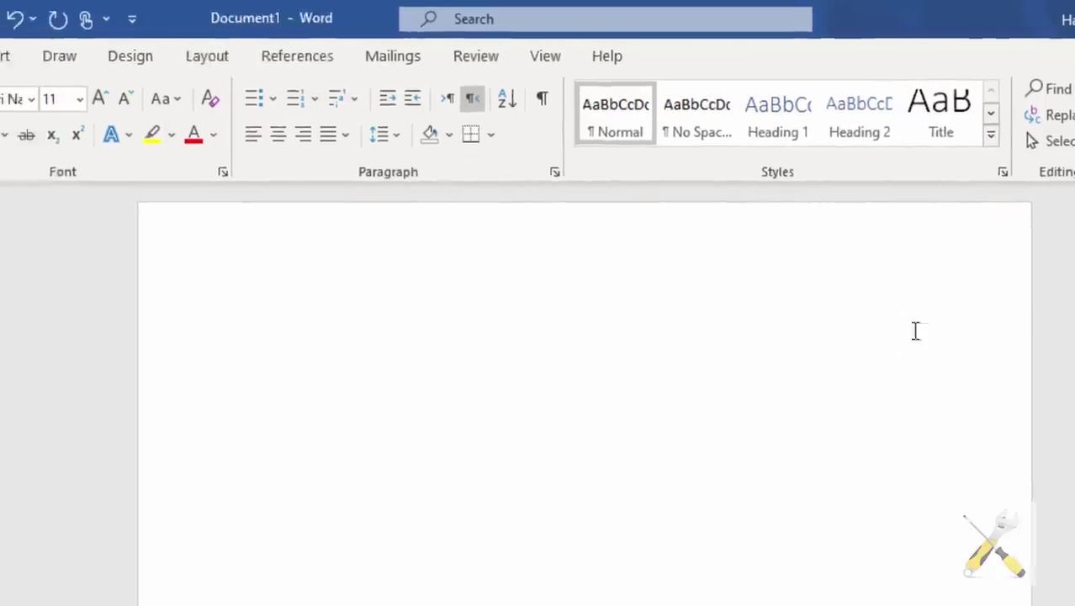
Step: Set the font size to 26
left_click(158, 93)
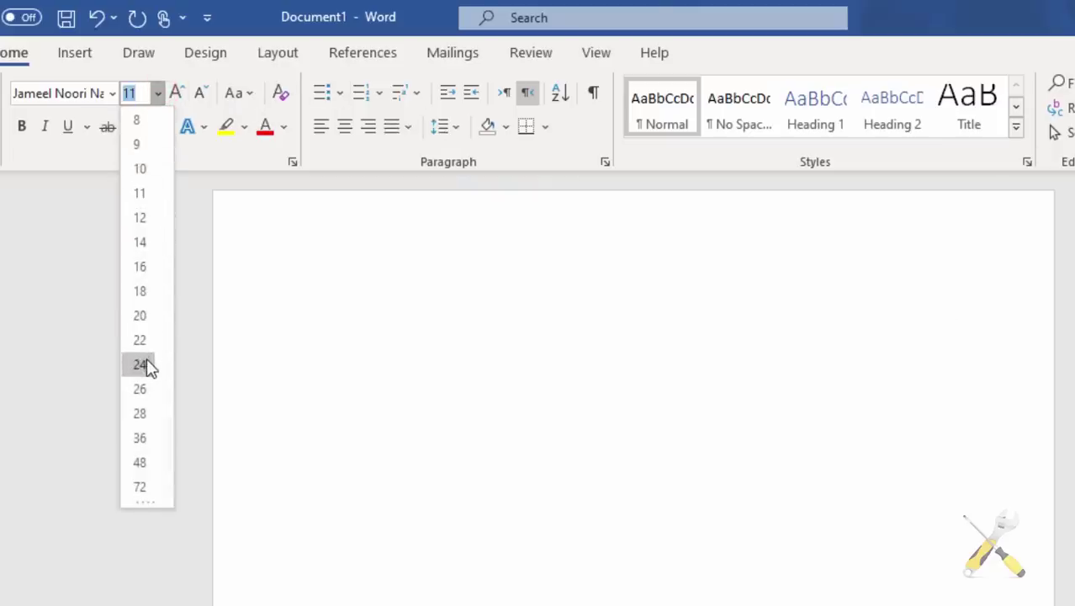
left_click(141, 389)
left_click(932, 356)
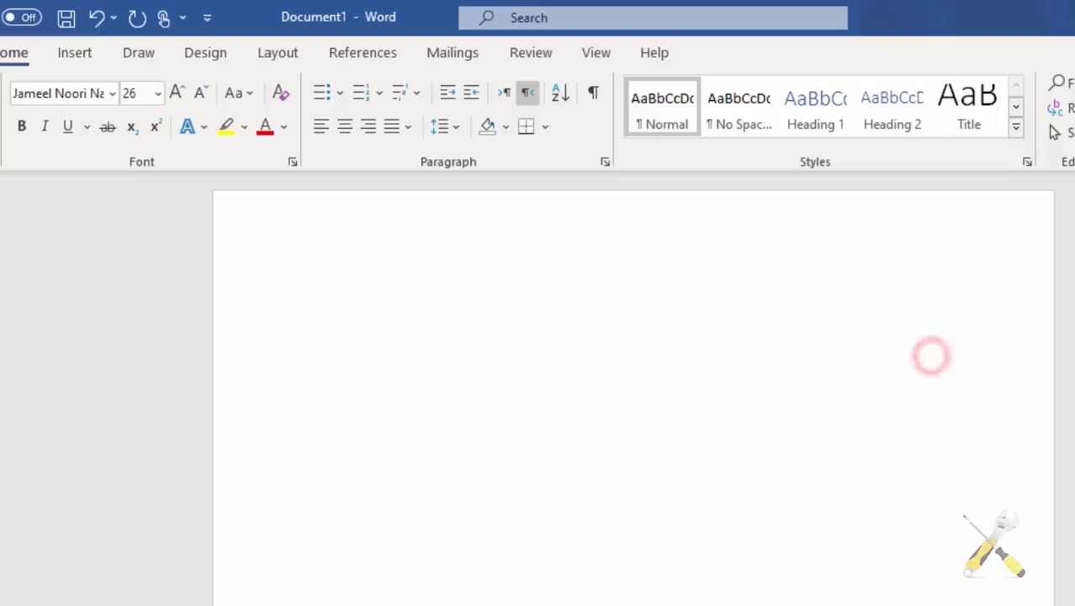
Step: Type the Urdu sentence 'اللہ ایک ہے۔', correcting the typos along the way
type("الل")
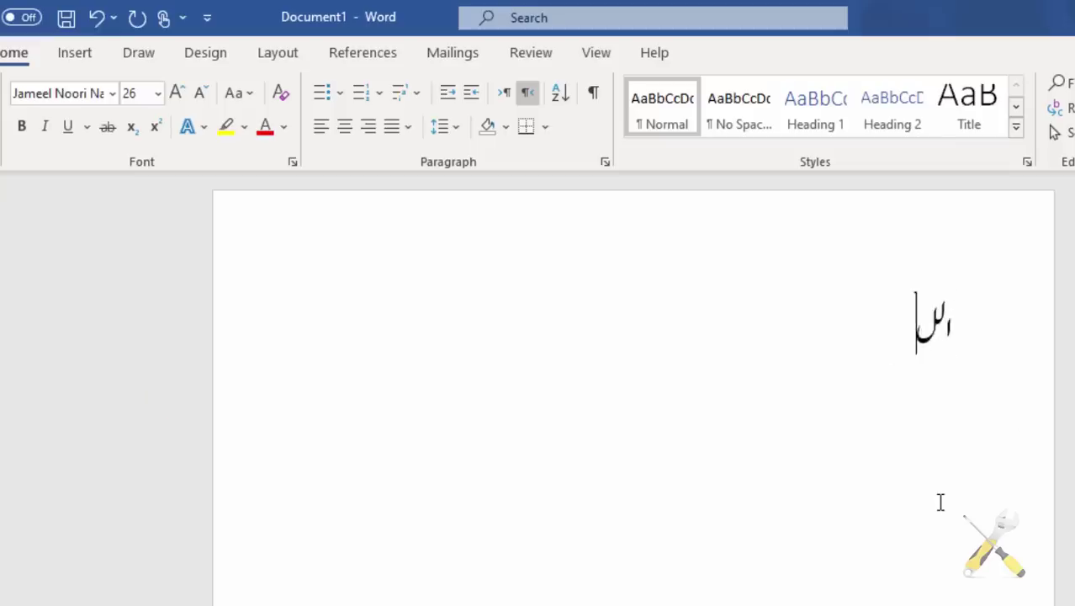
type("ہ")
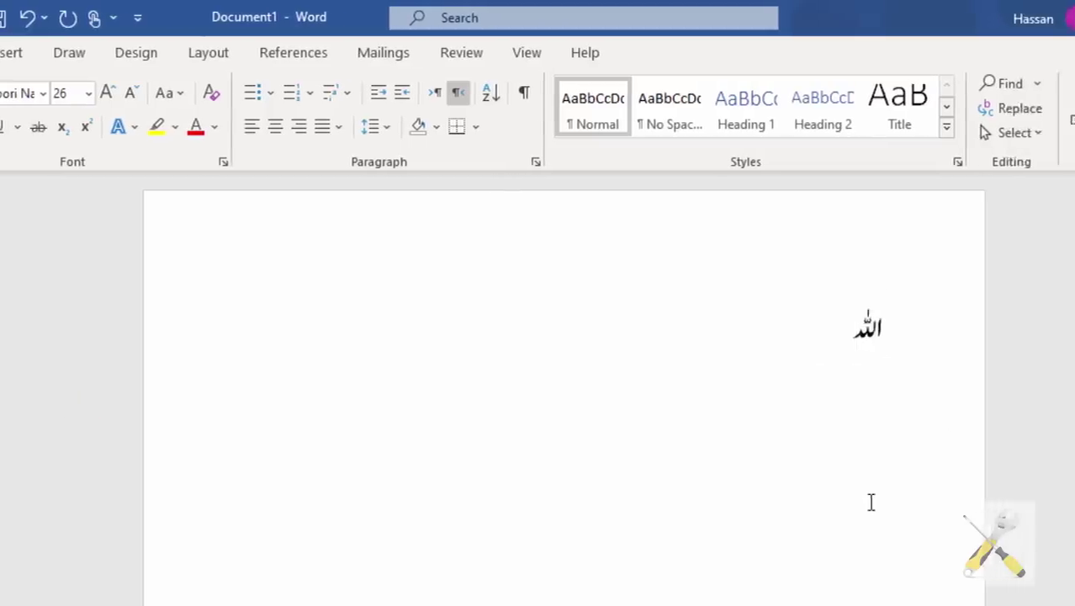
type(" اتک")
key("BackSpace")
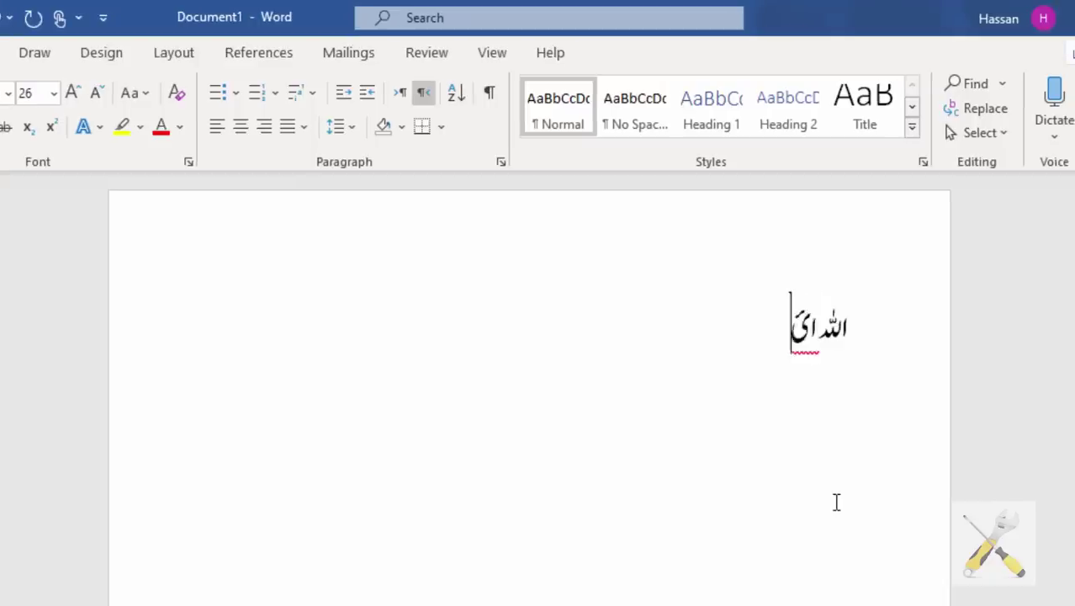
key("BackSpace")
type("یک")
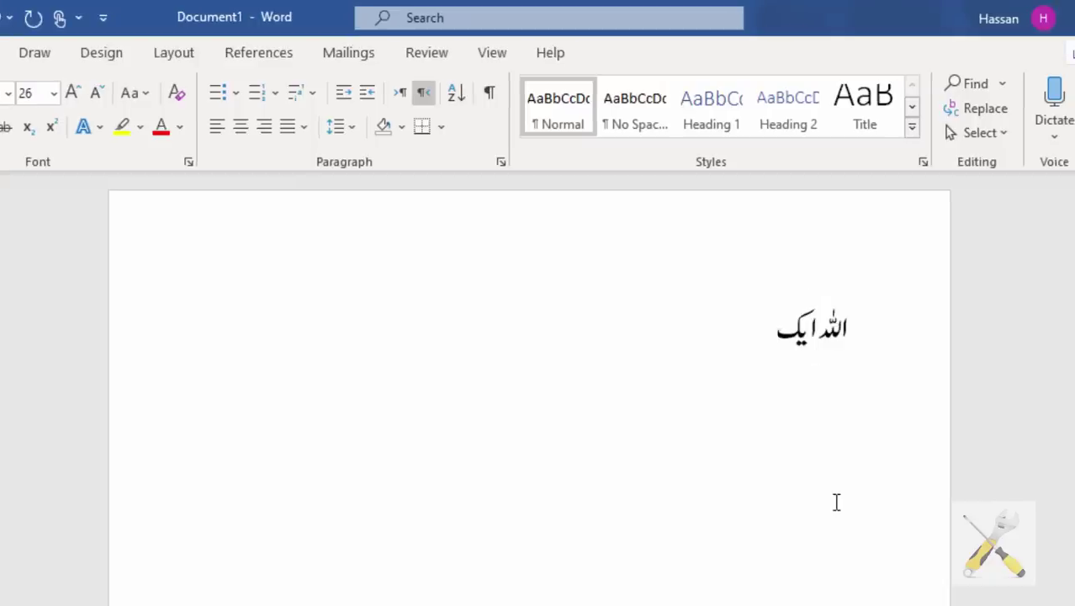
type(" ھے")
key("BackSpace")
key("BackSpace")
type("ہ")
key("BackSpace")
type("ہے۔")
Step: Begin a second Urdu line below, typing 'آپ ... اردو کے درمیان'
key("Return")
type("اگر")
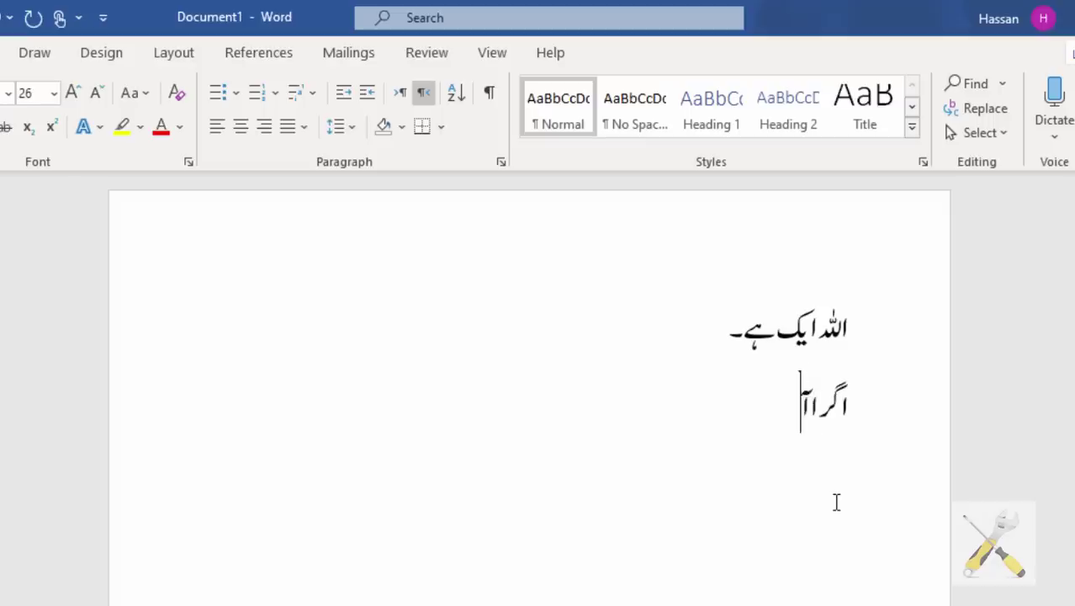
key("BackSpace")
type("آپ")
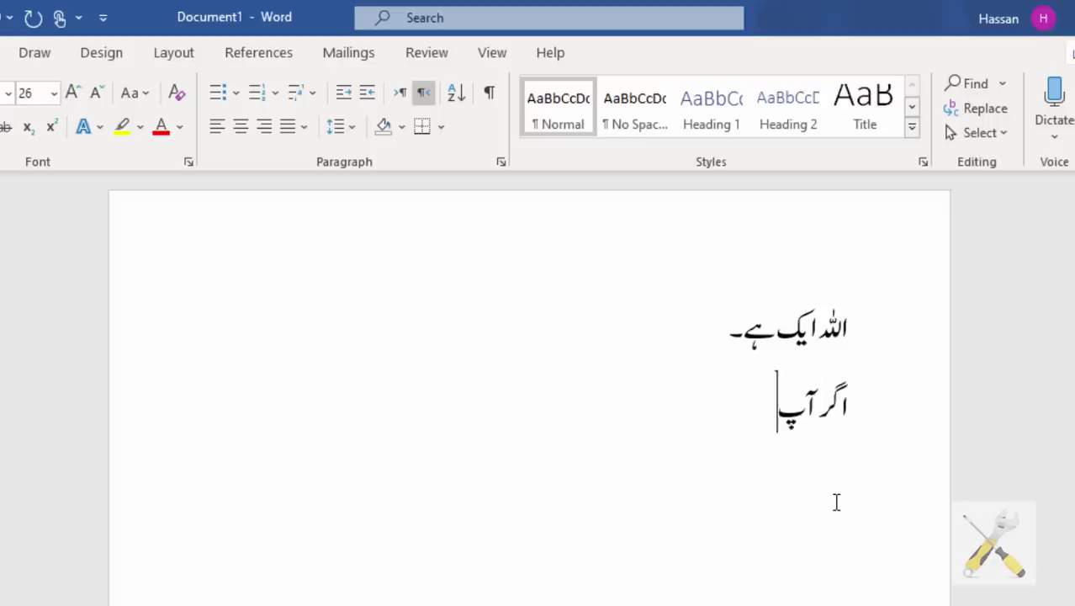
type(" ی")
key("BackSpace")
type("ارد")
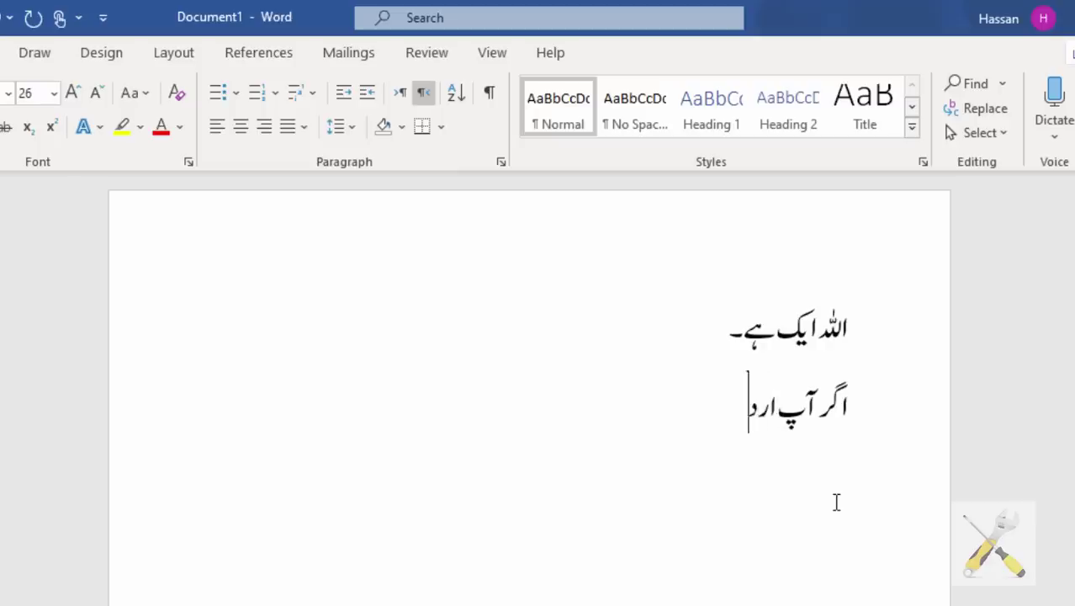
type("و کے")
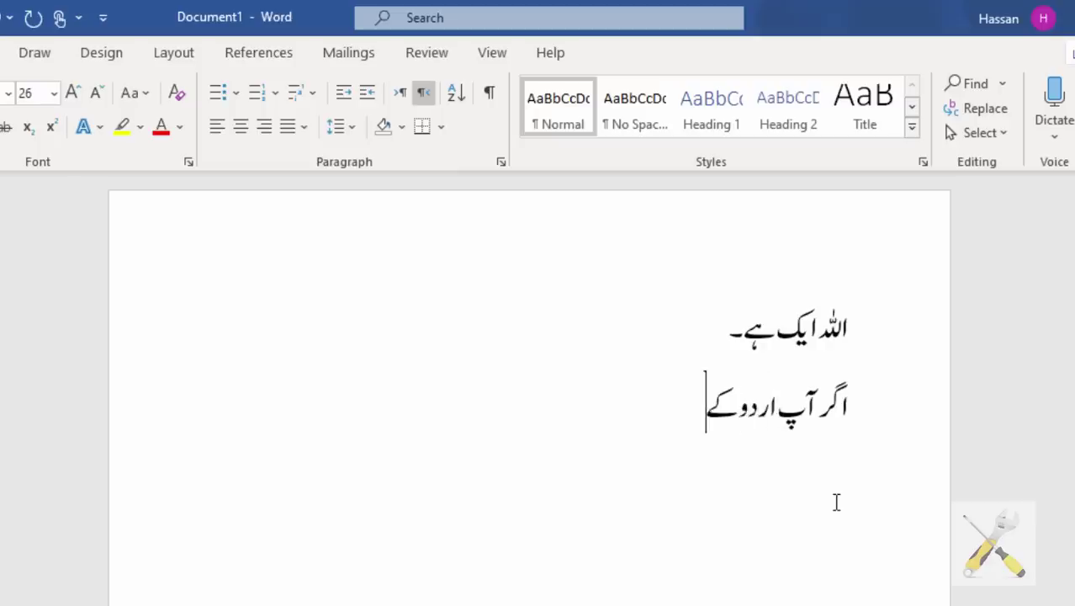
type(" درم")
type("یان")
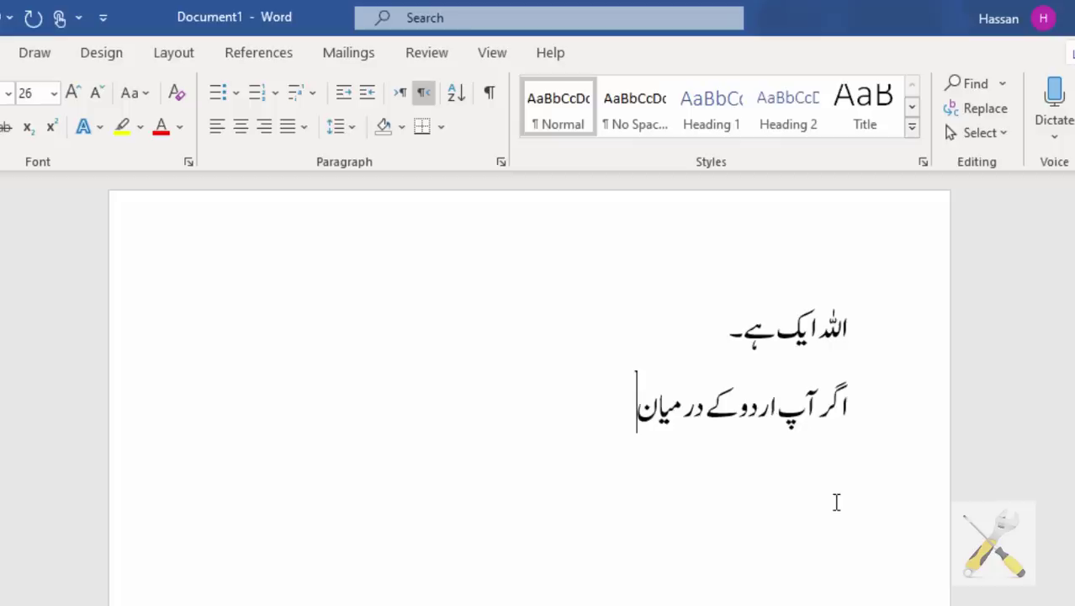
Step: Insert the English word 'english' mid-line, then finish the Urdu with 'لکھناچاہتے ہیں۔'
key("alt+shift")
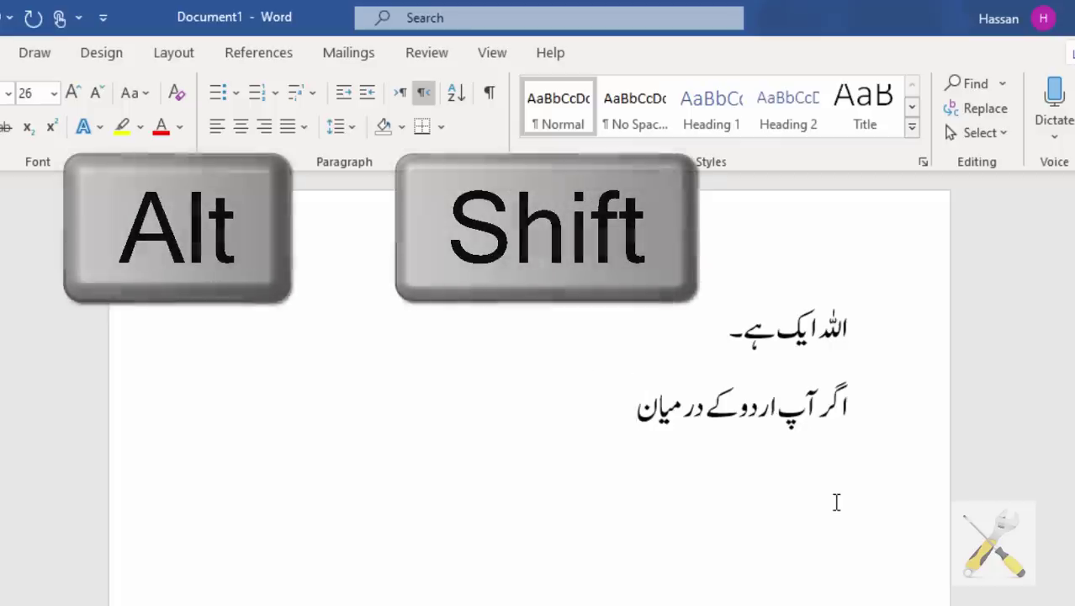
type("englis")
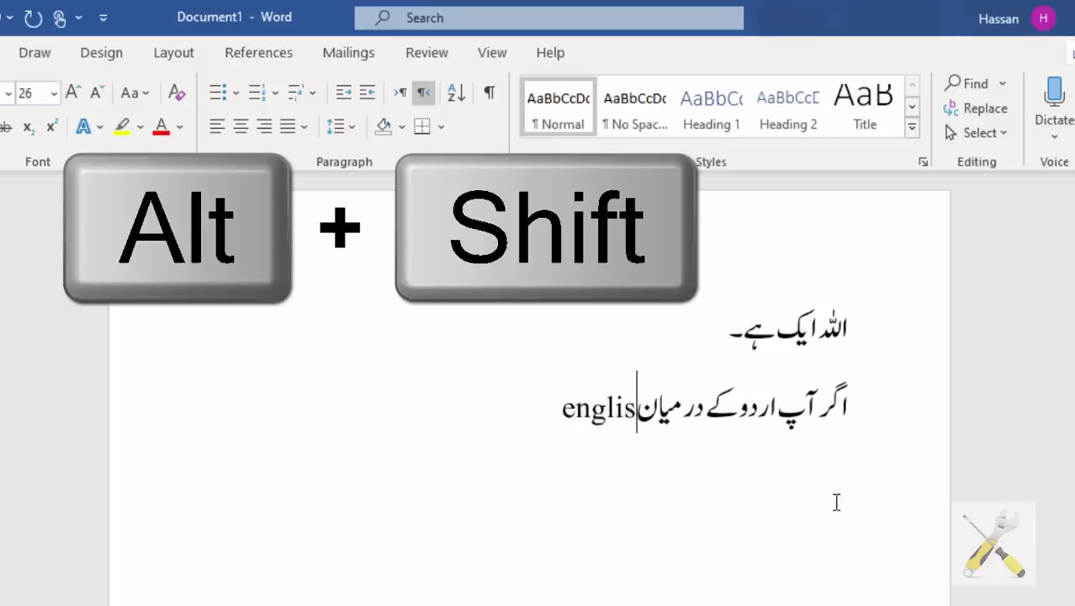
type("hل")
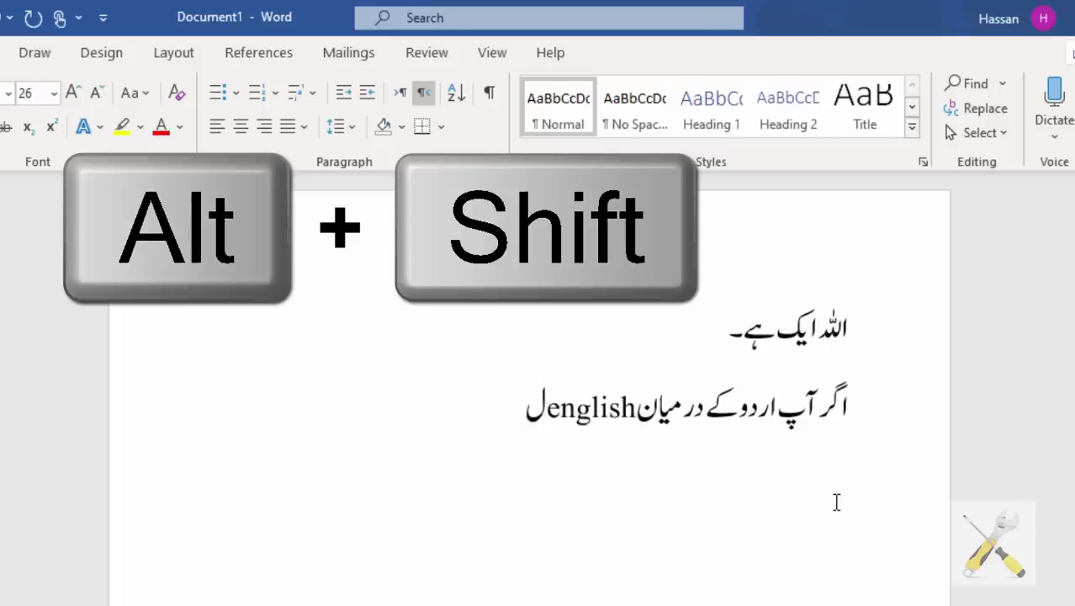
key("alt+shift")
type("لکھ")
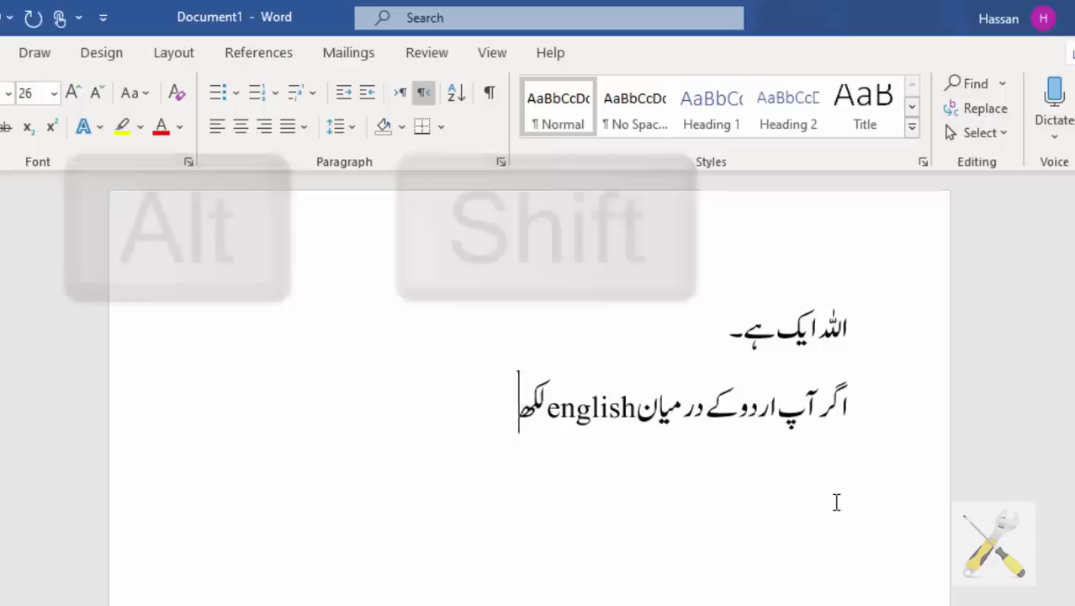
type("نا")
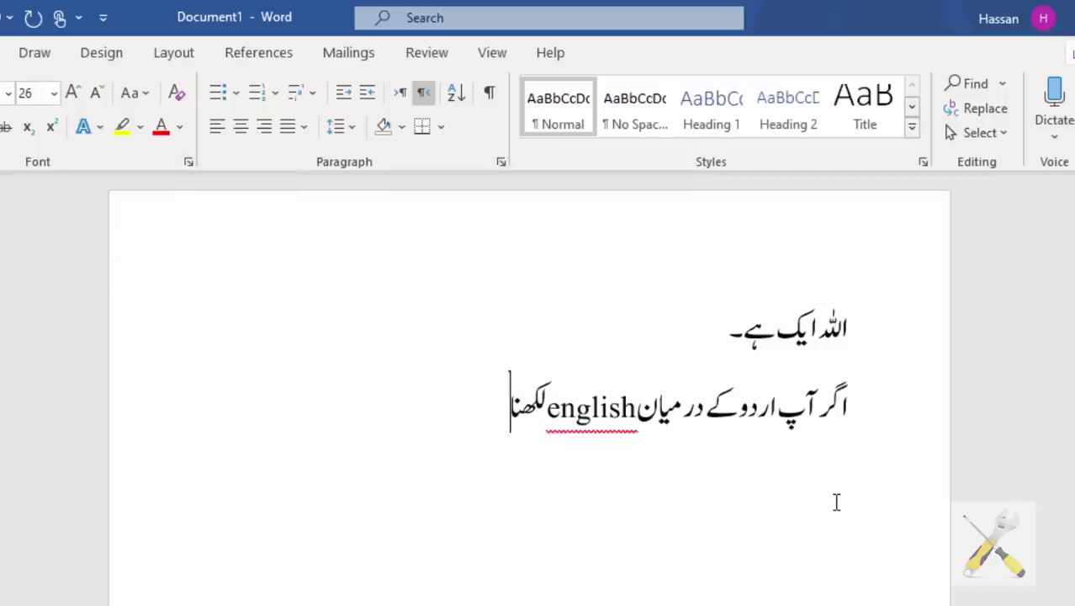
type("چاہ")
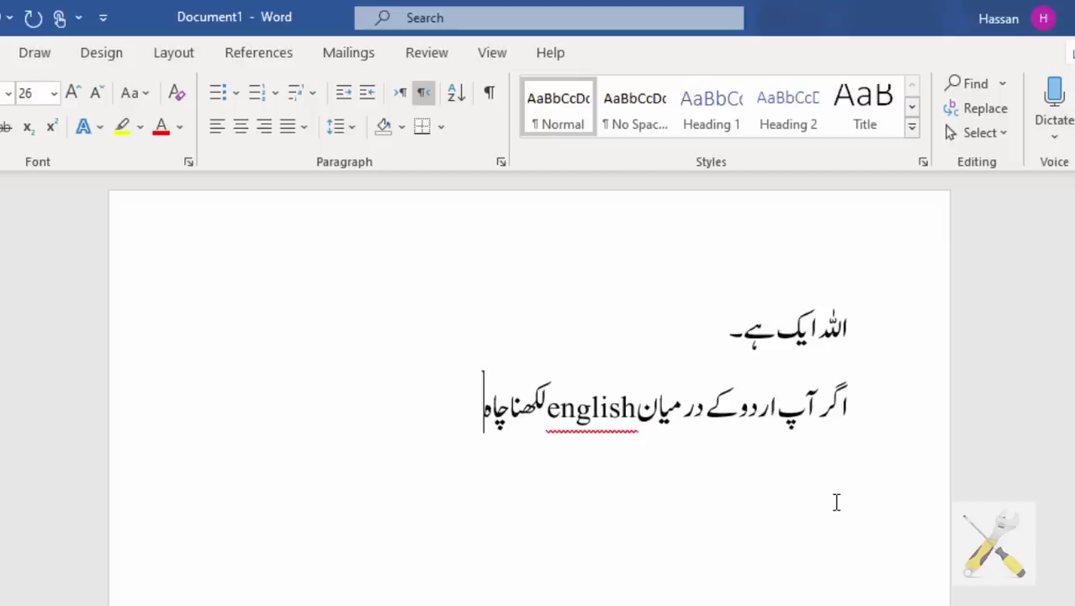
type("تے ہین")
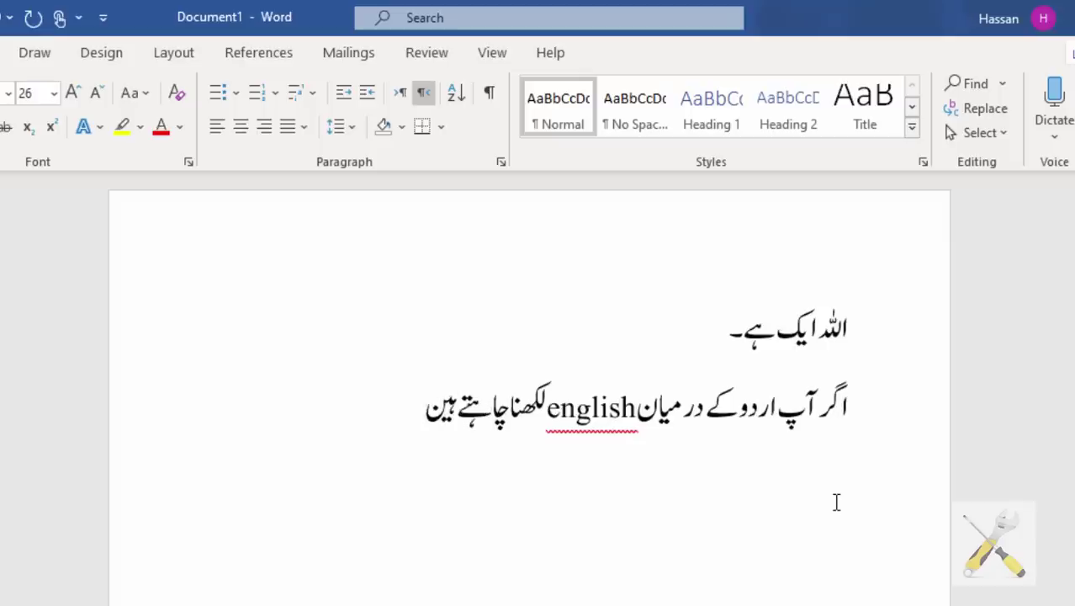
key("BackSpace")
type("ں")
type("۔")
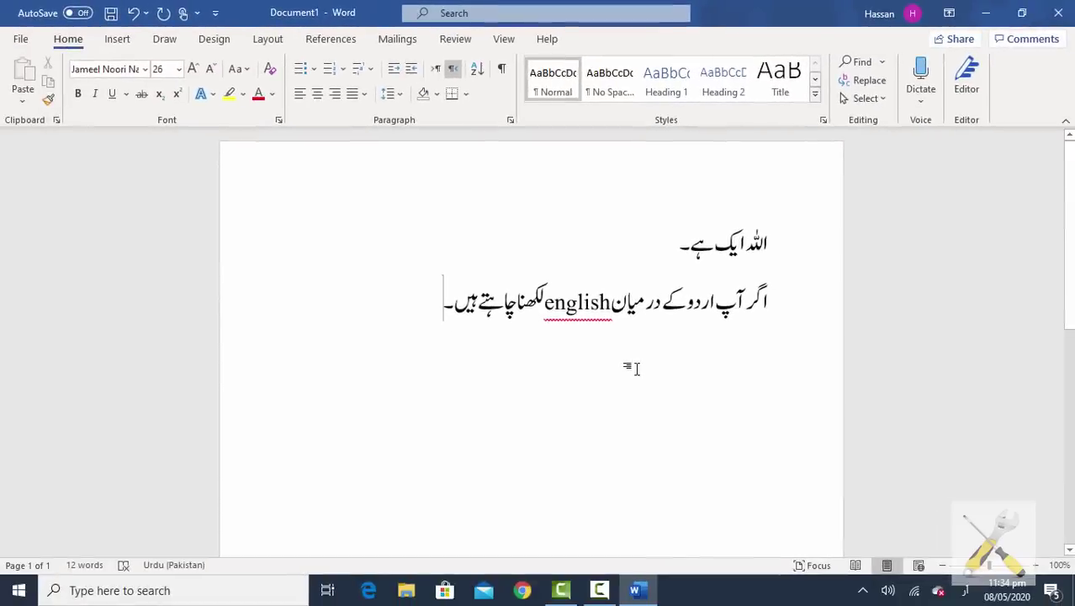
Step: Save the document as 'اللہ ایک ہے' in Documents and close Word without waiting for upload
left_click(1058, 12)
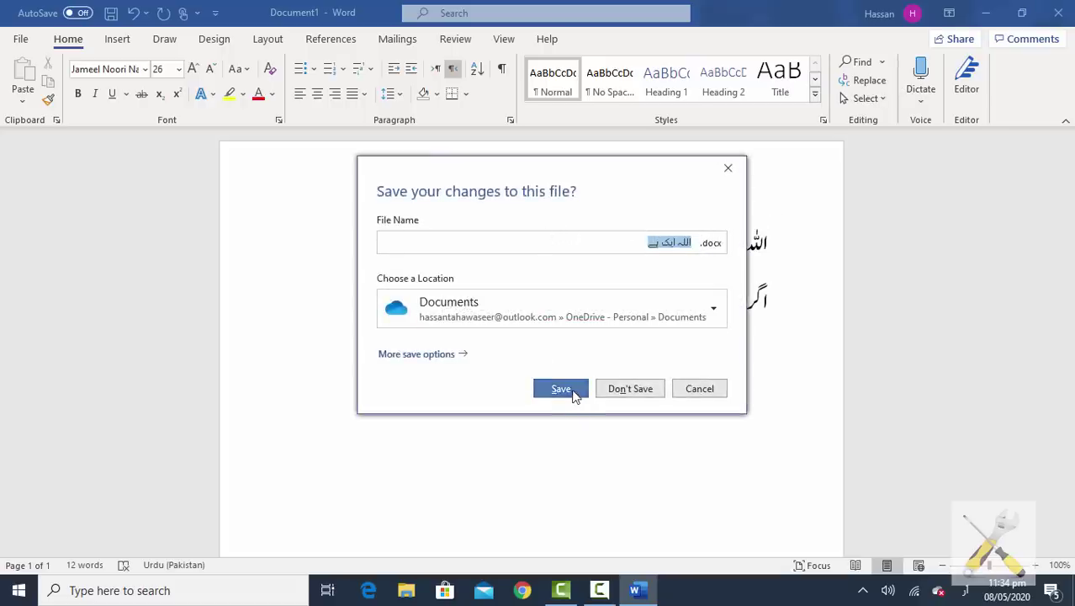
left_click(573, 392)
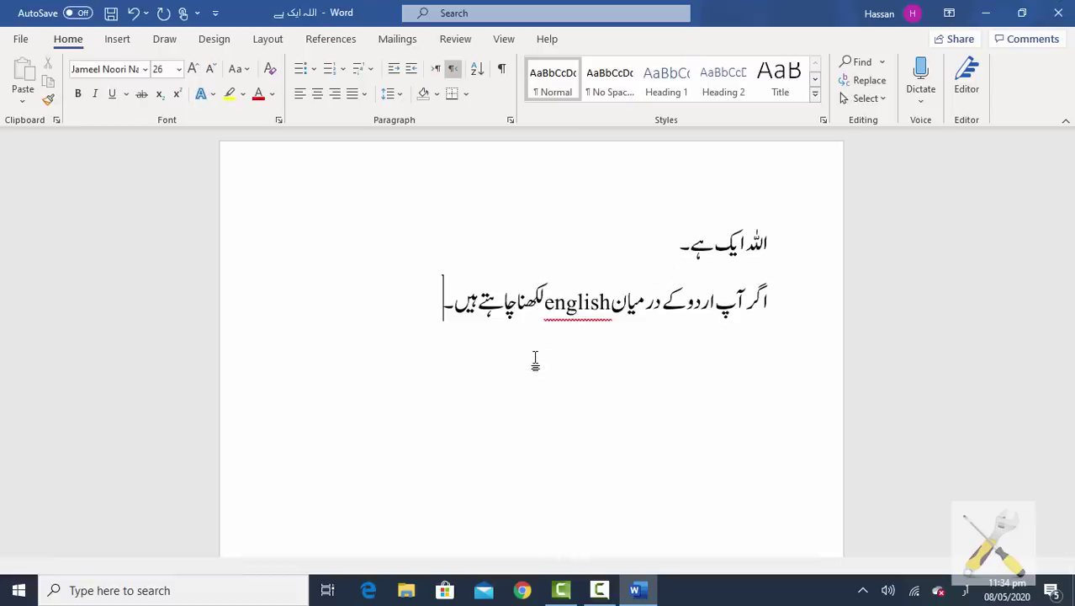
key("alt+F4")
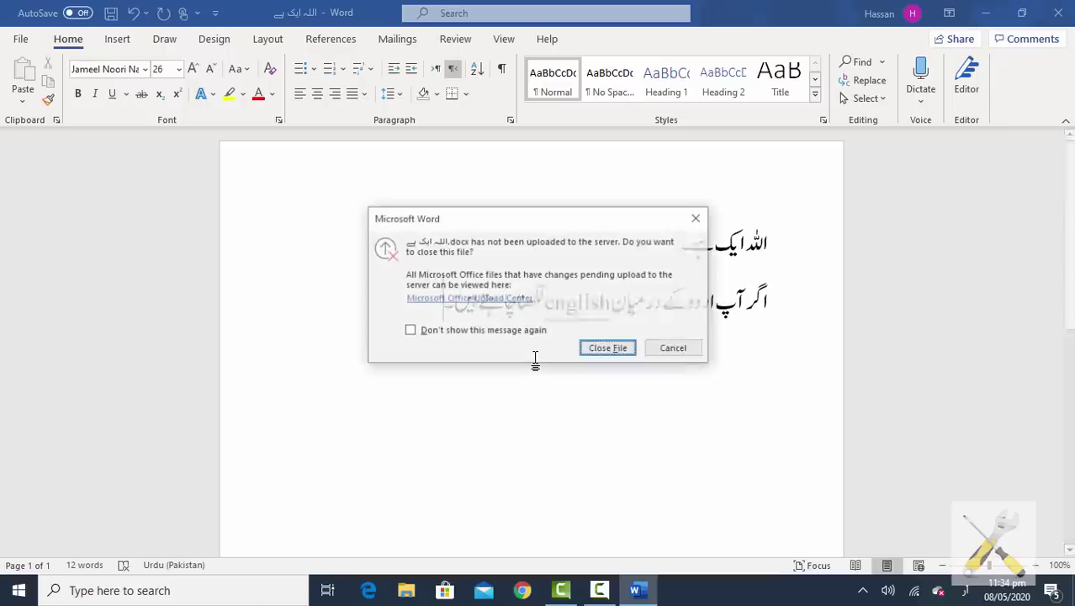
left_click(609, 351)
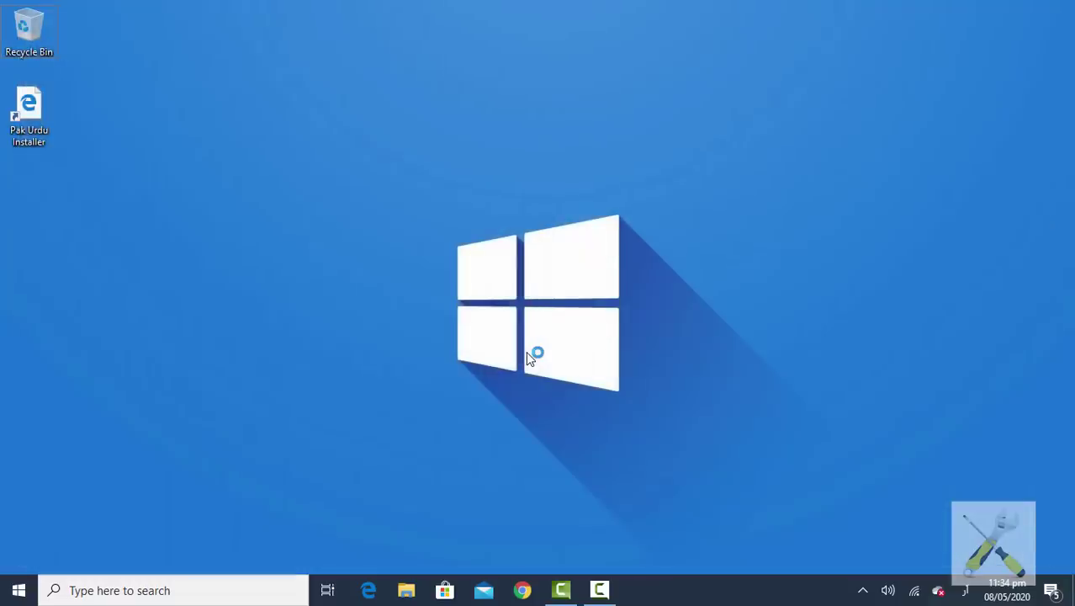